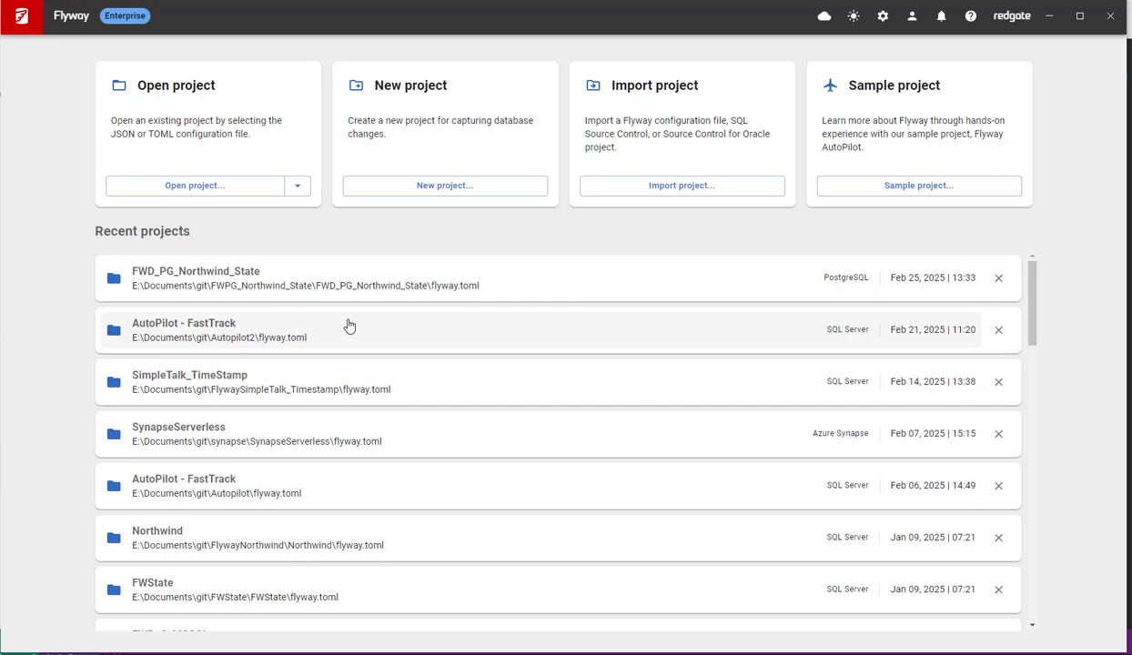
Open the recent project FWD_PG_Northwind_State and check which development database it is connected to
left_click(180, 271)
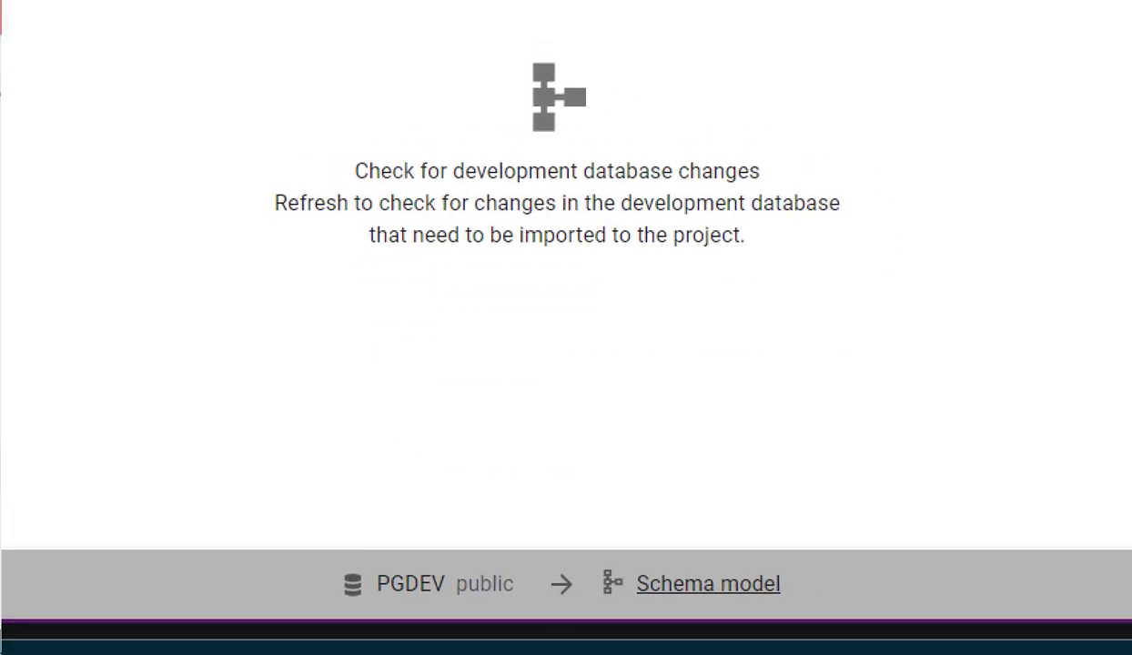
mouse_move(464, 519)
left_mouse_down()
mouse_move(287, 572)
mouse_move(842, 560)
mouse_move(361, 534)
left_mouse_up()
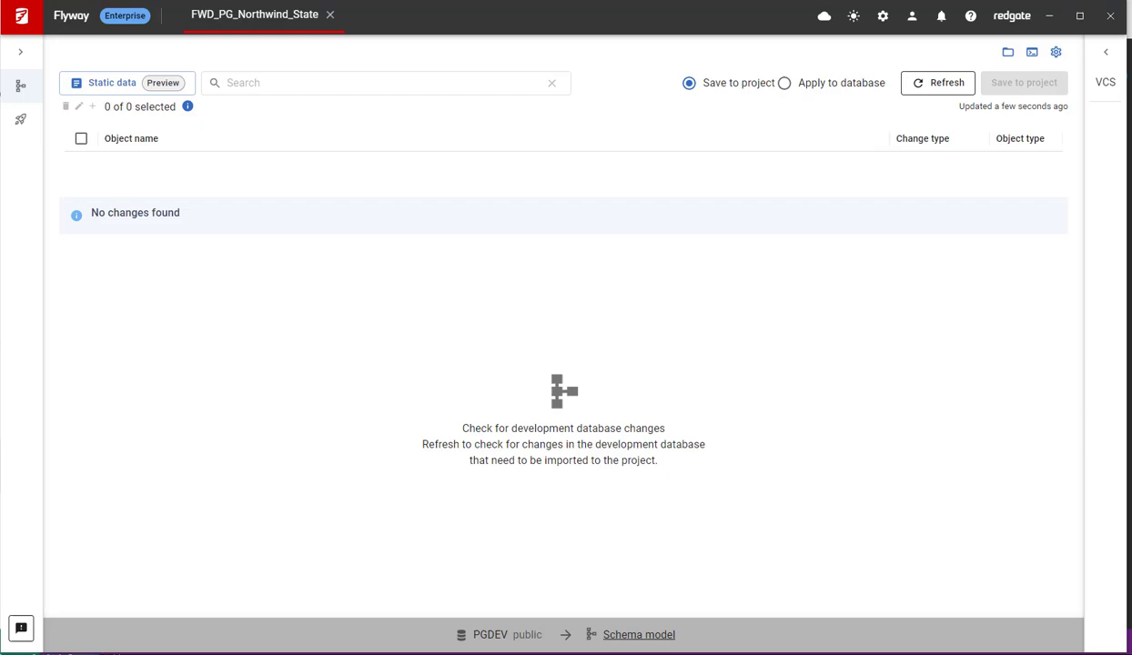
Switch to Visual Studio Code and run the create table pgdemo statement against the pgdev northwind database
left_click(797, 637)
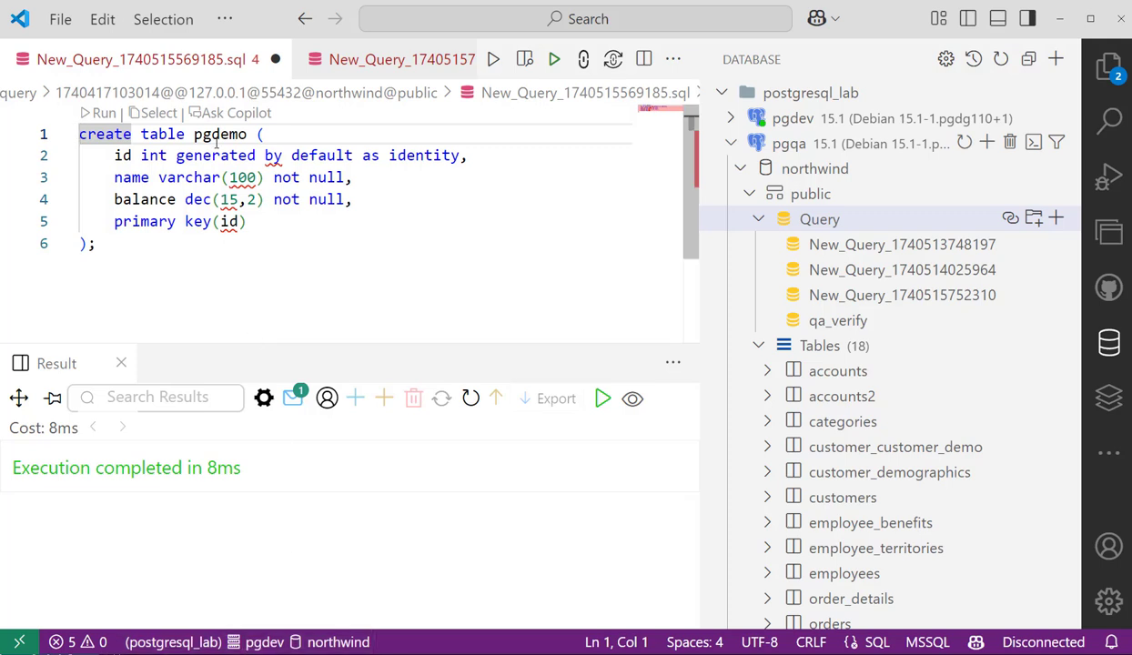
left_click(180, 154)
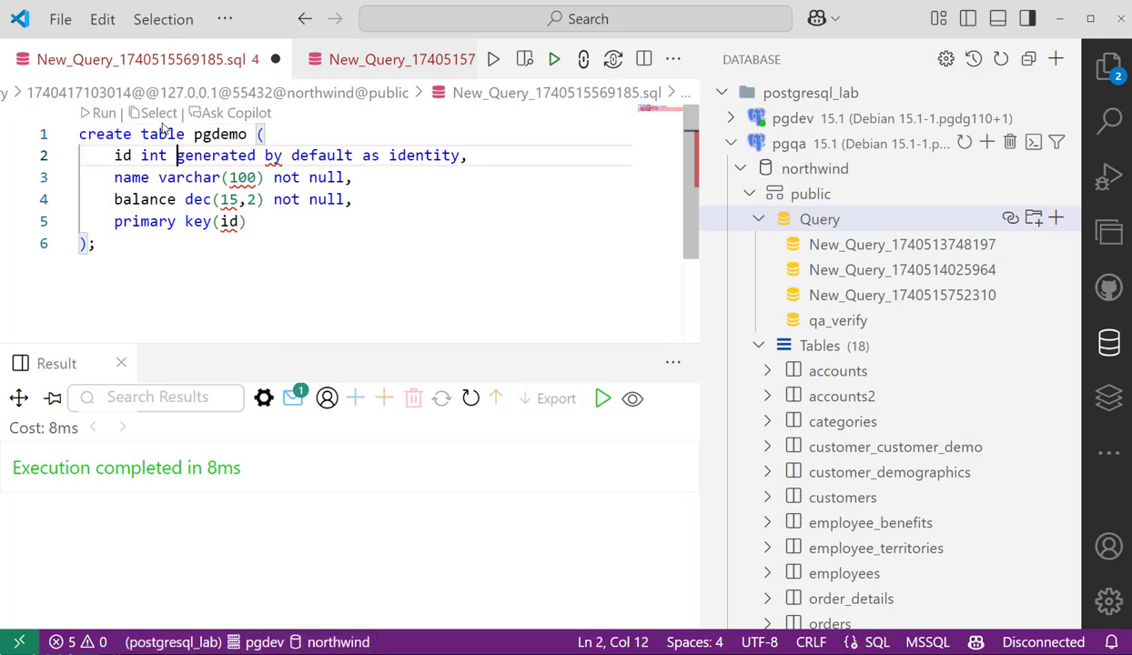
left_click(94, 112)
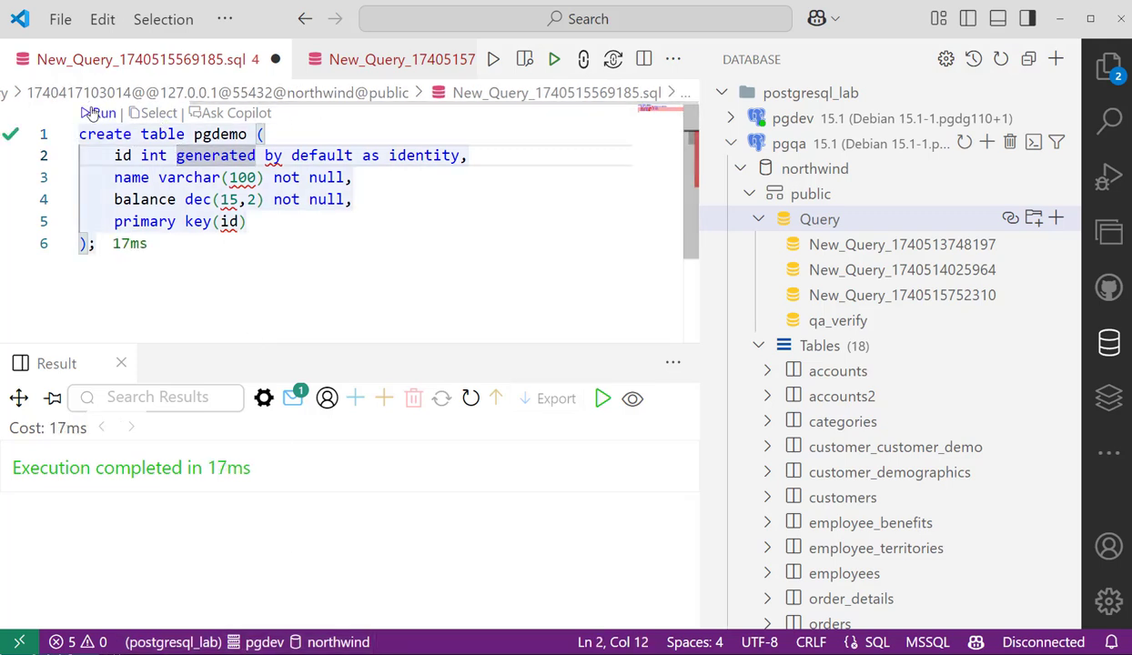
Add the query "select * from public.pgdemo;" below the create table statement and run it on pgdev
left_click(116, 282)
key("Return")
key("Return")
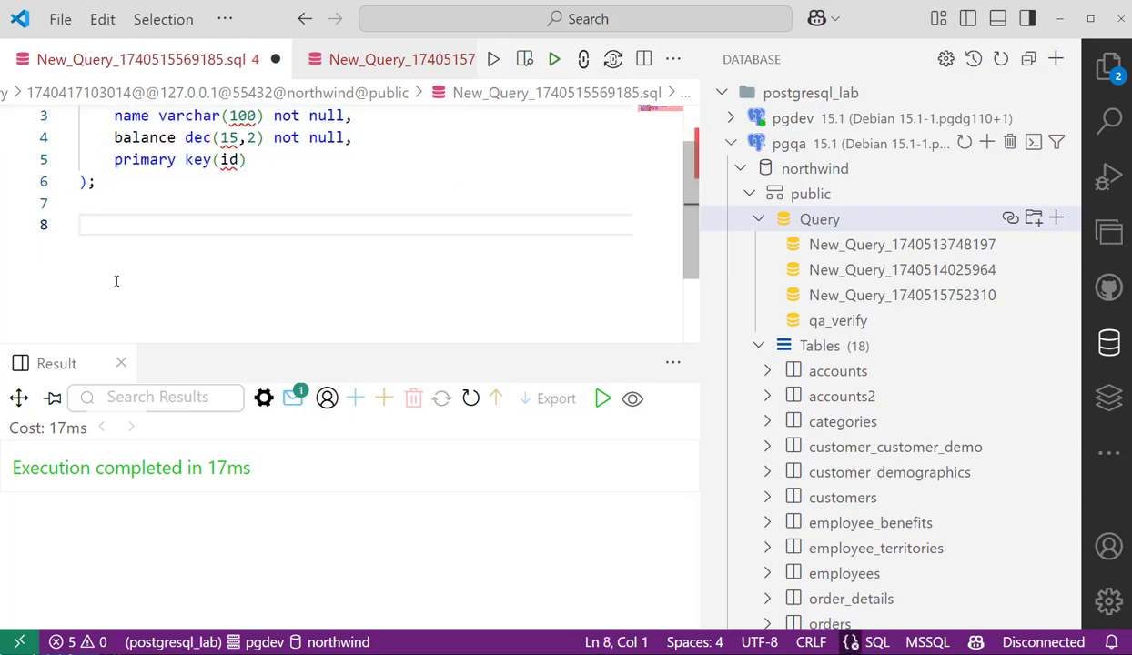
type("select * from ")
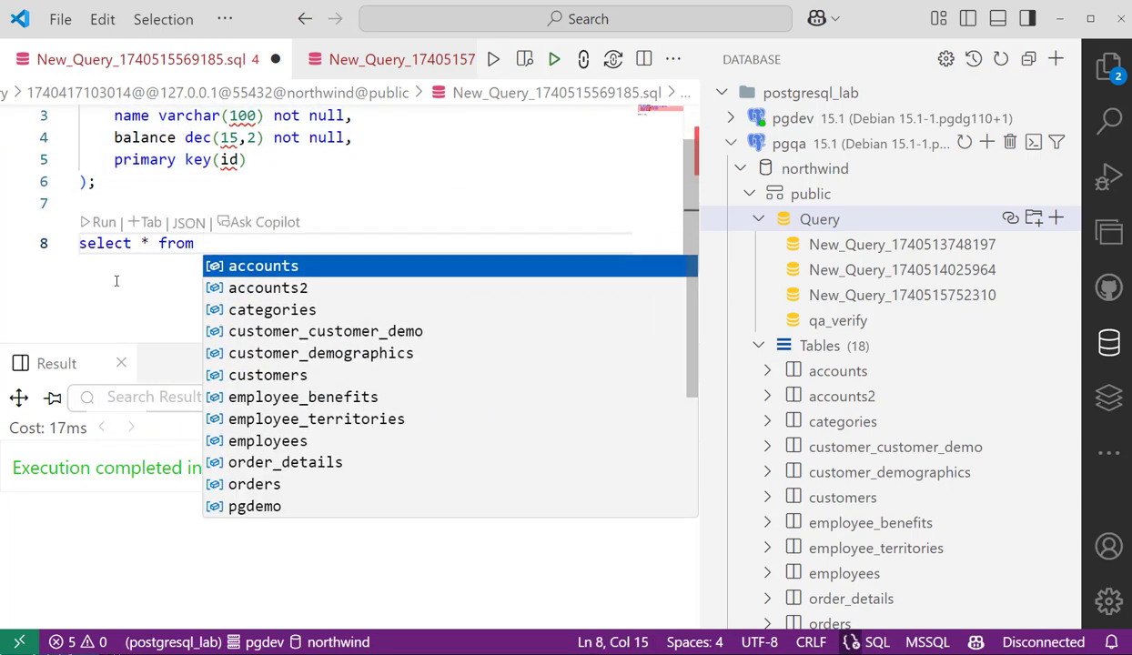
type("public.ph")
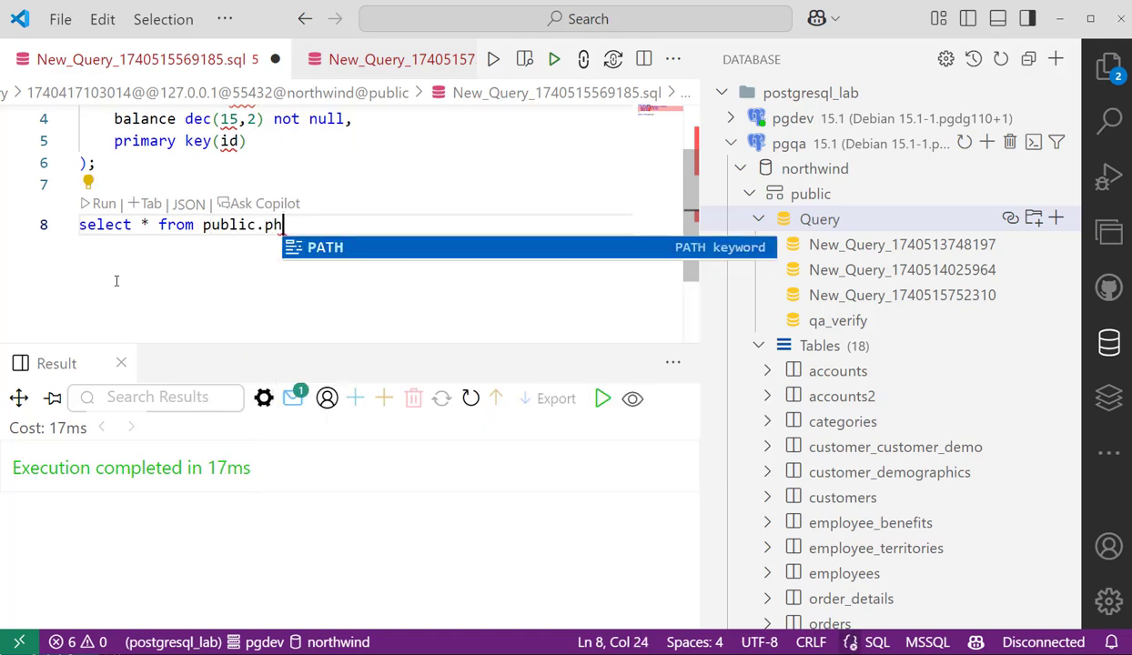
key("BackSpace")
type("gdemo;")
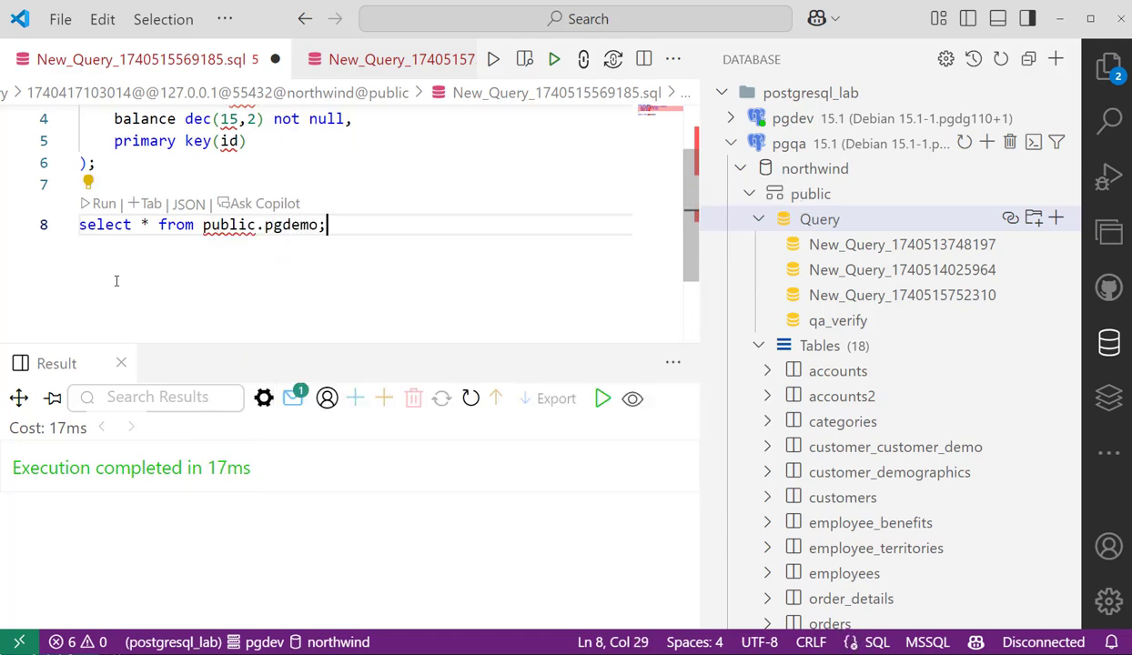
key("shift+Home")
left_click(85, 204)
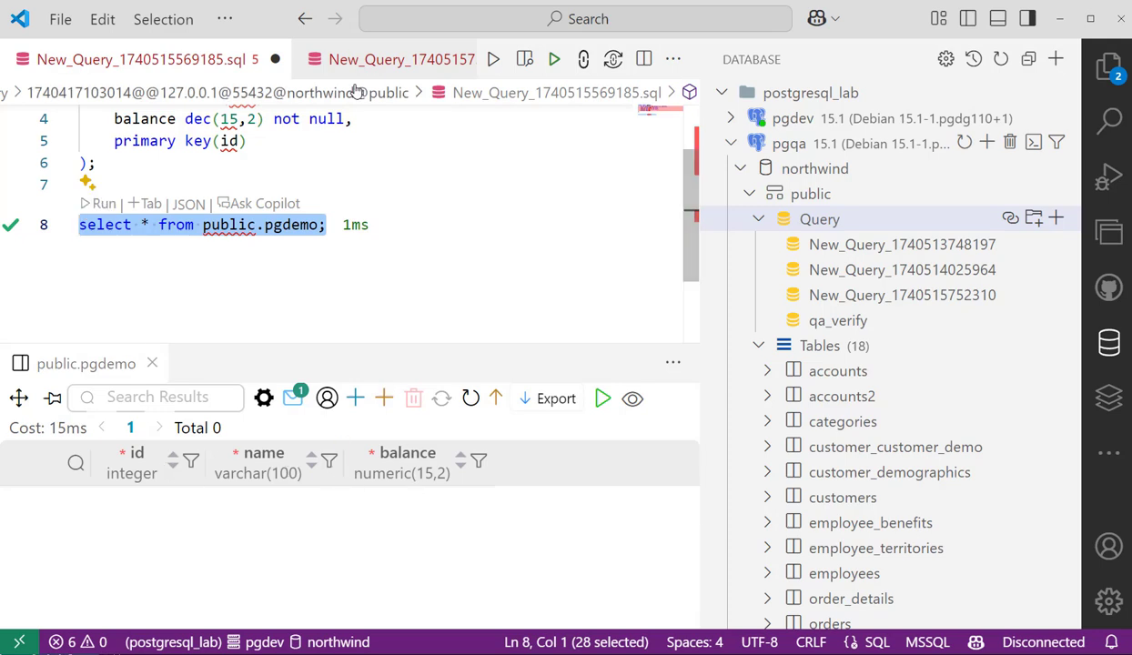
Run the public.pgdemo select query in the pgqa query file and collapse the database sidebar to read its full message
left_click(401, 59)
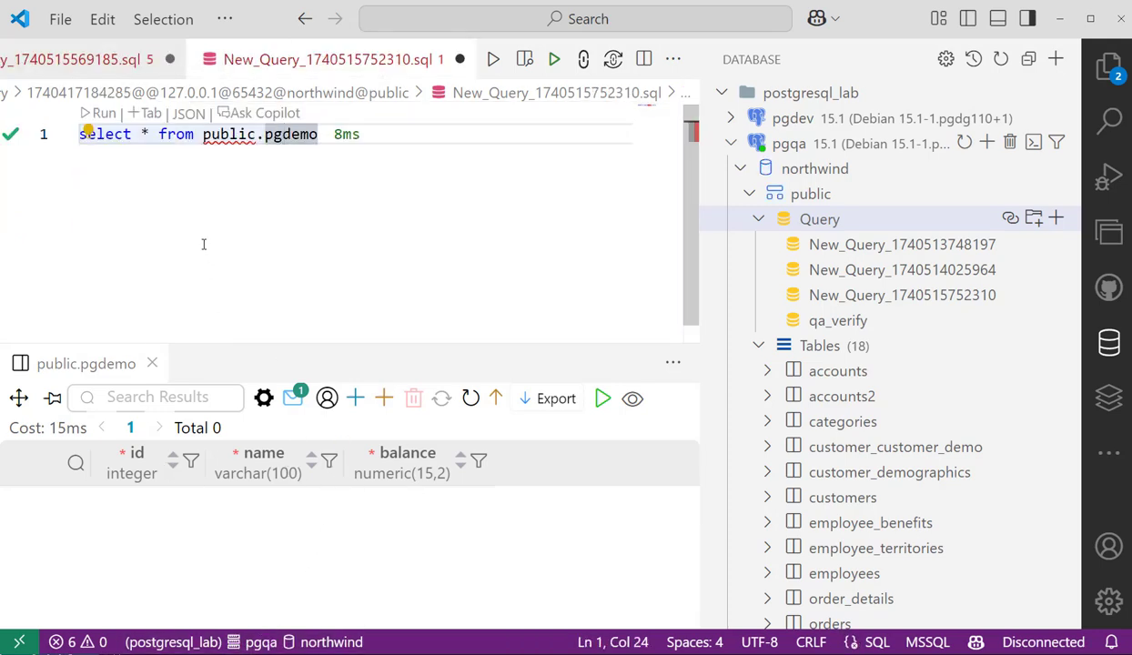
left_click(103, 113)
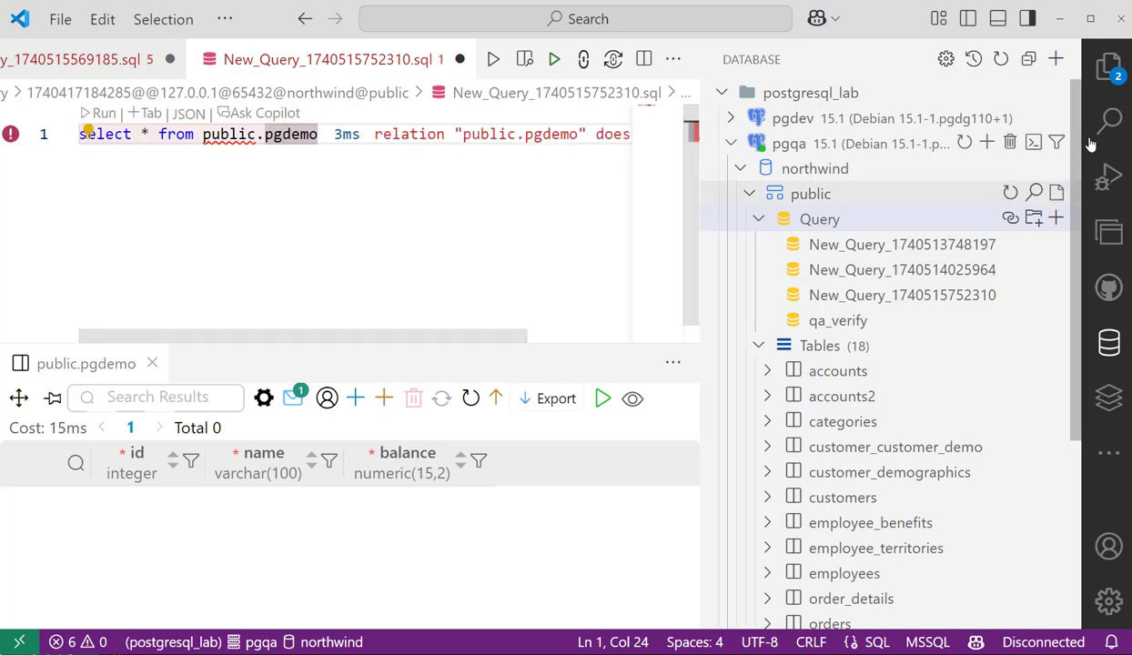
left_click(1115, 68)
left_click(1115, 68)
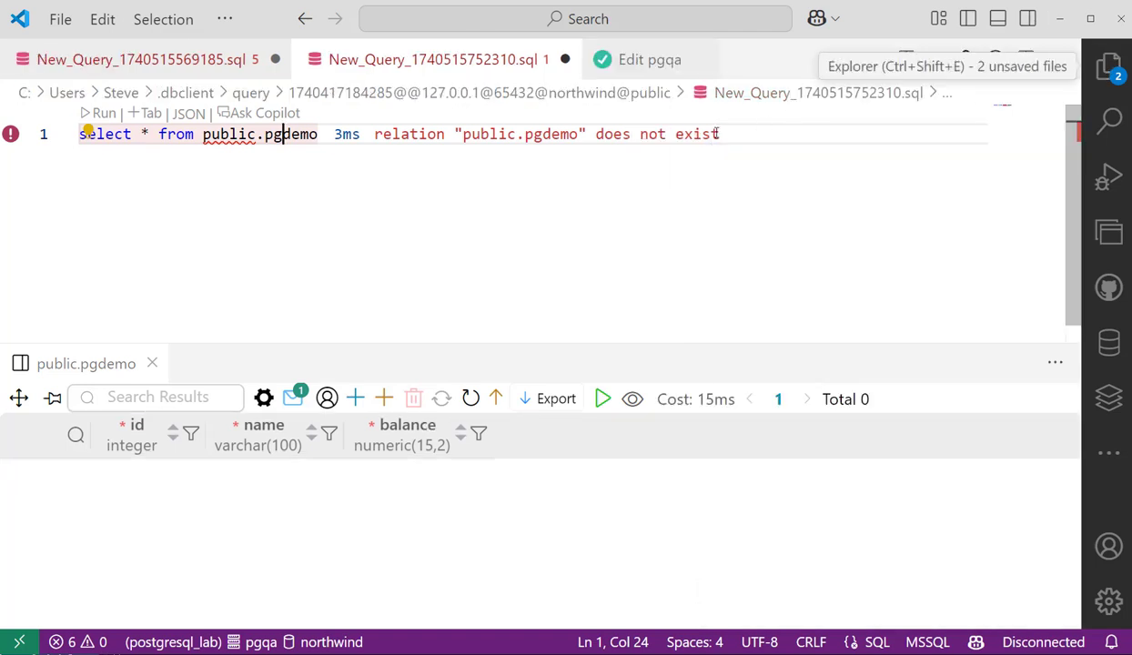
left_click(343, 136)
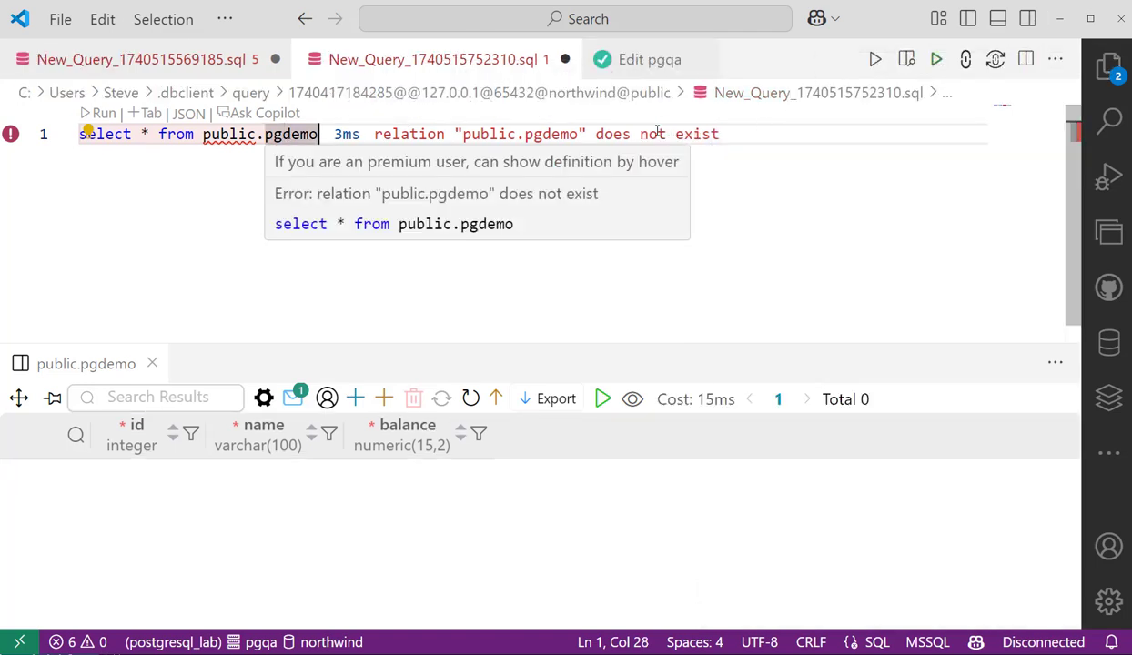
mouse_move(526, 136)
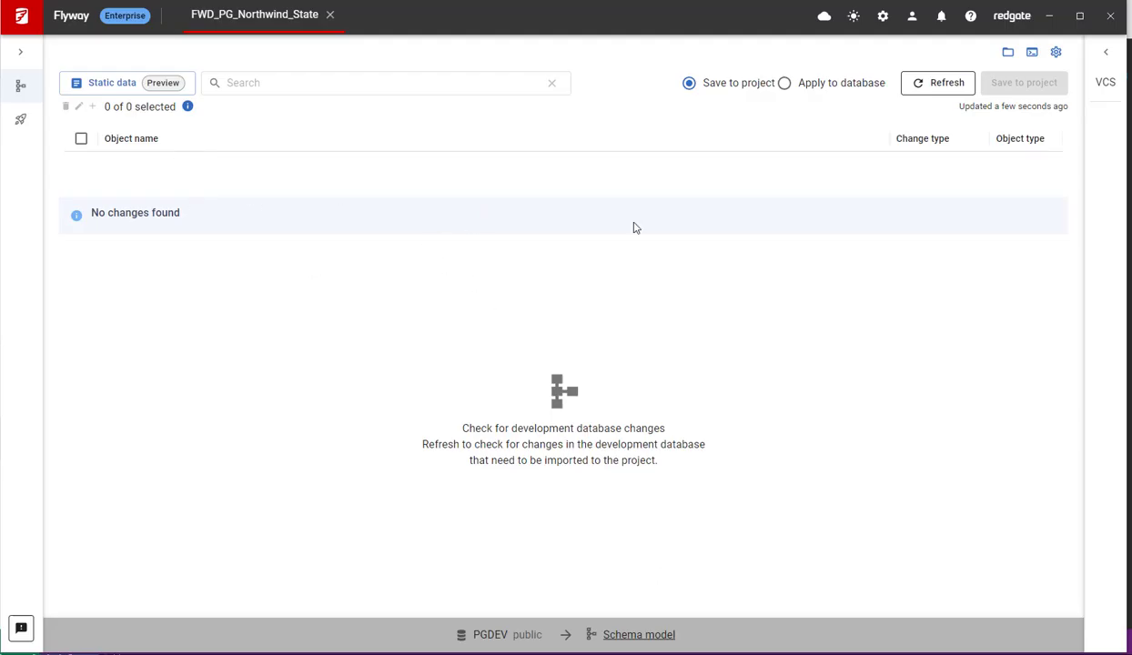
Switch to Flyway, refresh the development database changes and save the pgdemo table to the project, then check its version control status
left_click(939, 91)
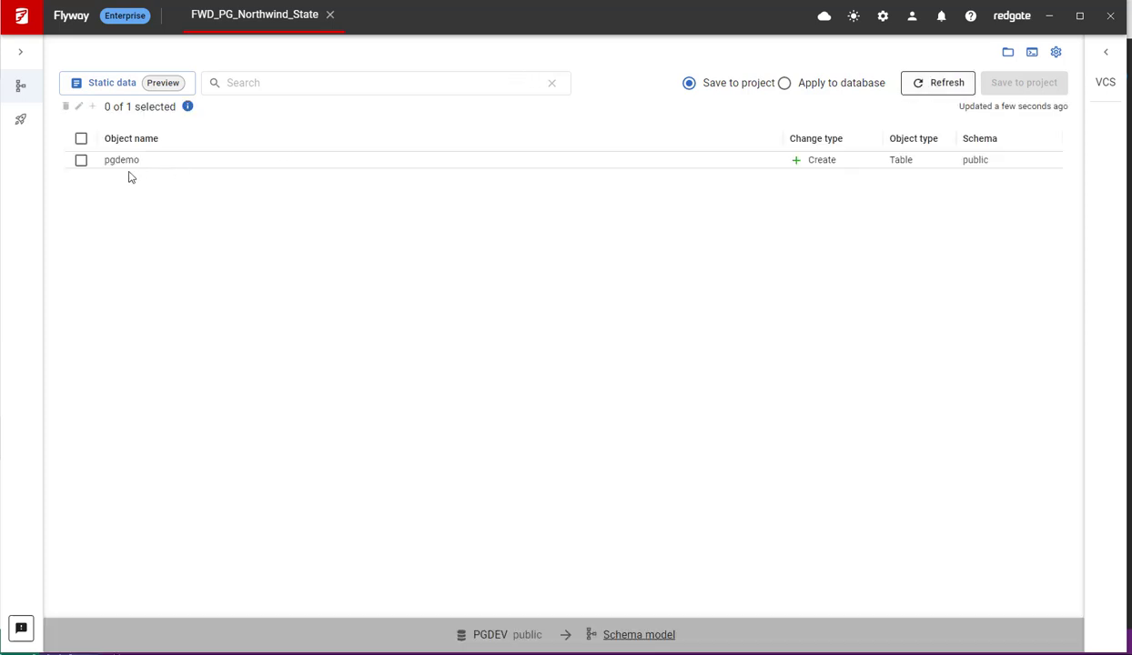
left_click(133, 169)
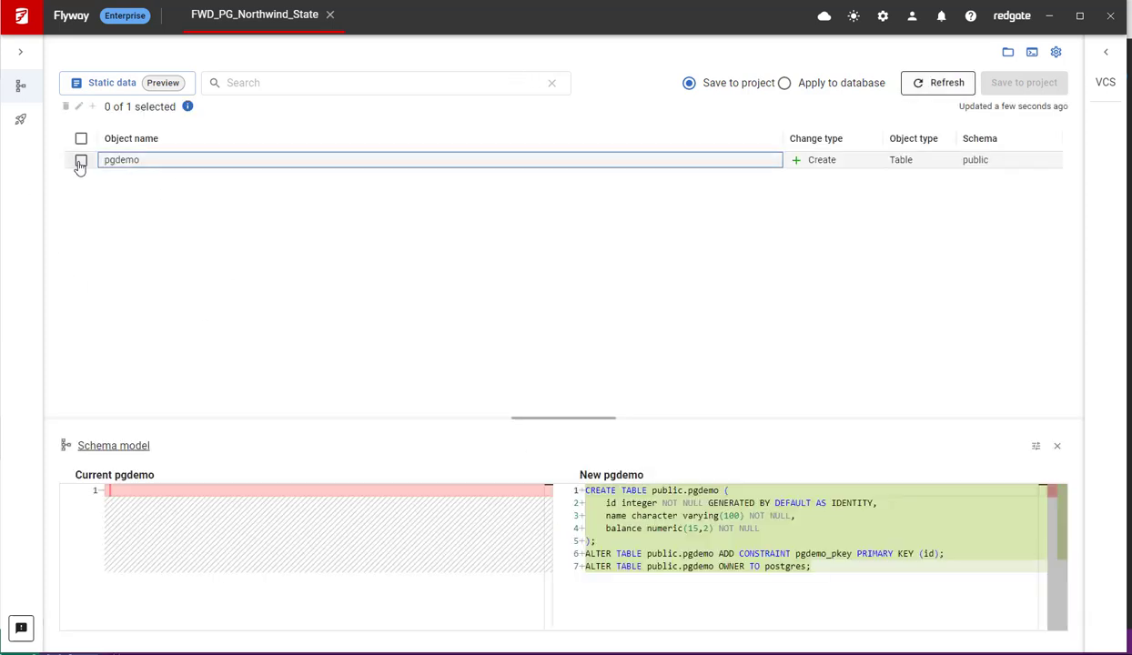
left_click(81, 161)
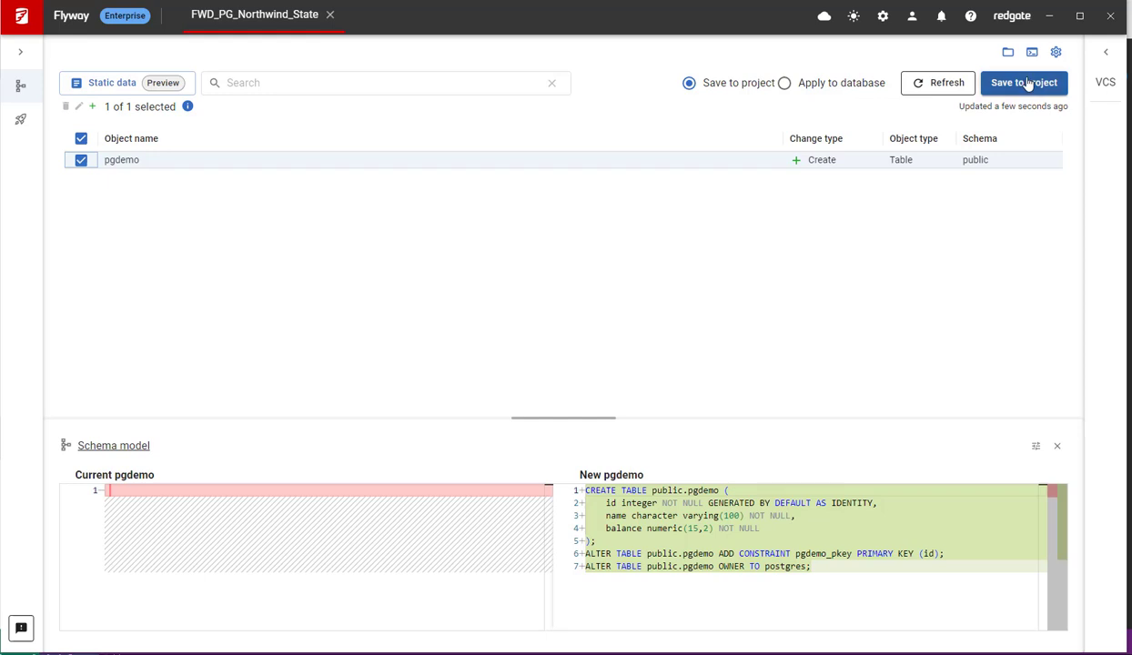
left_click(1027, 83)
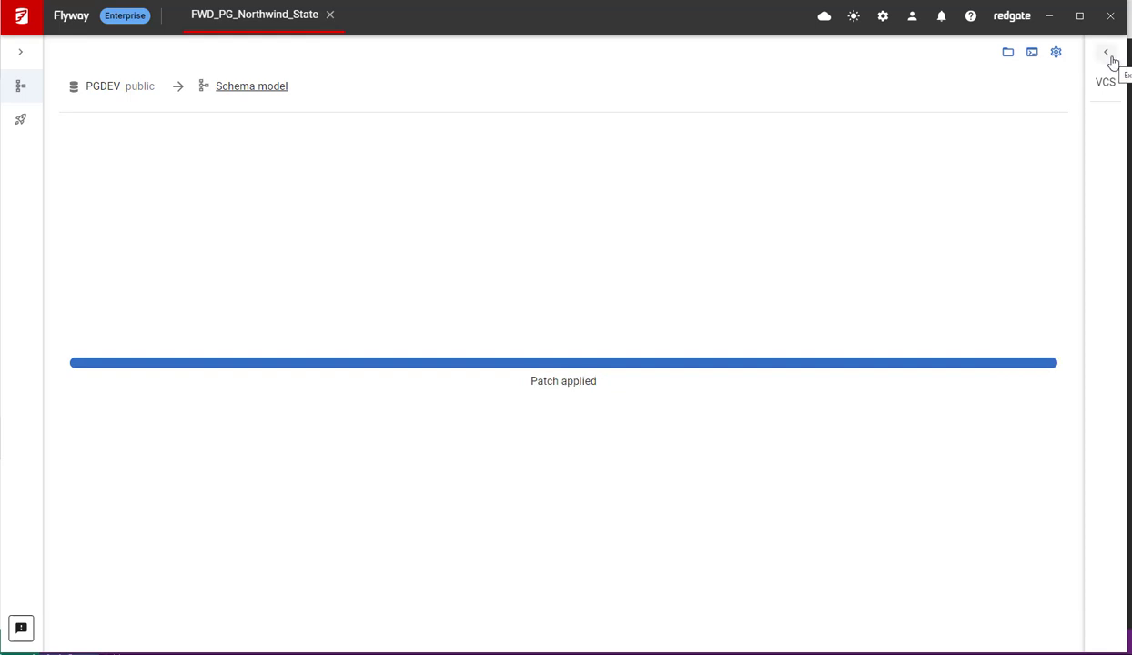
left_click(1108, 53)
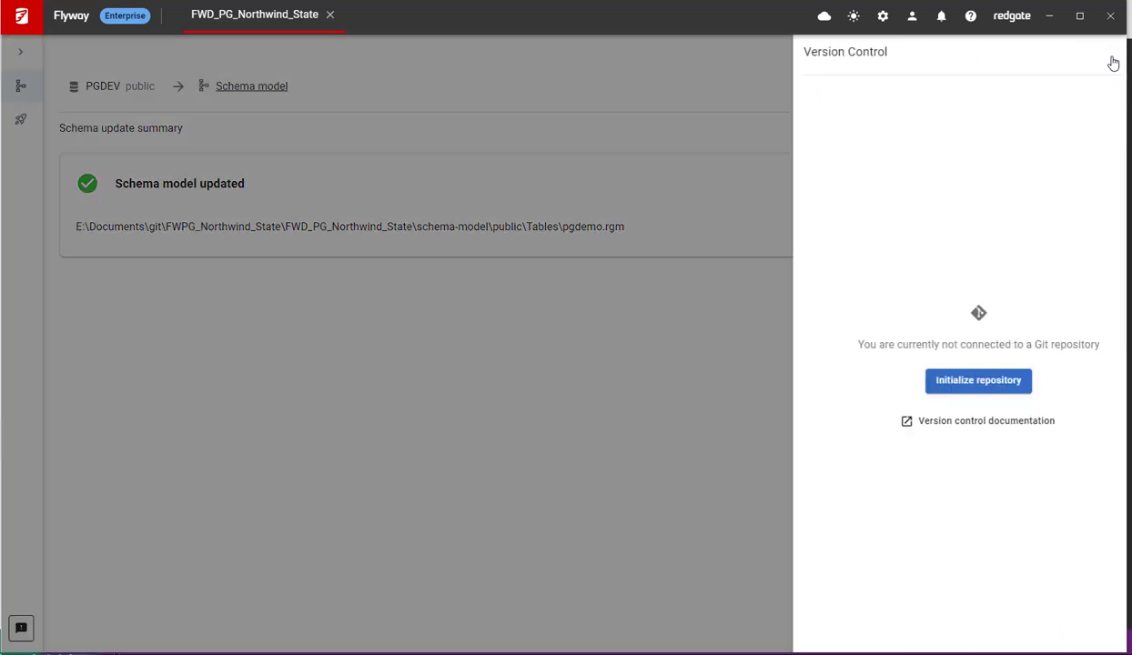
left_click(1104, 52)
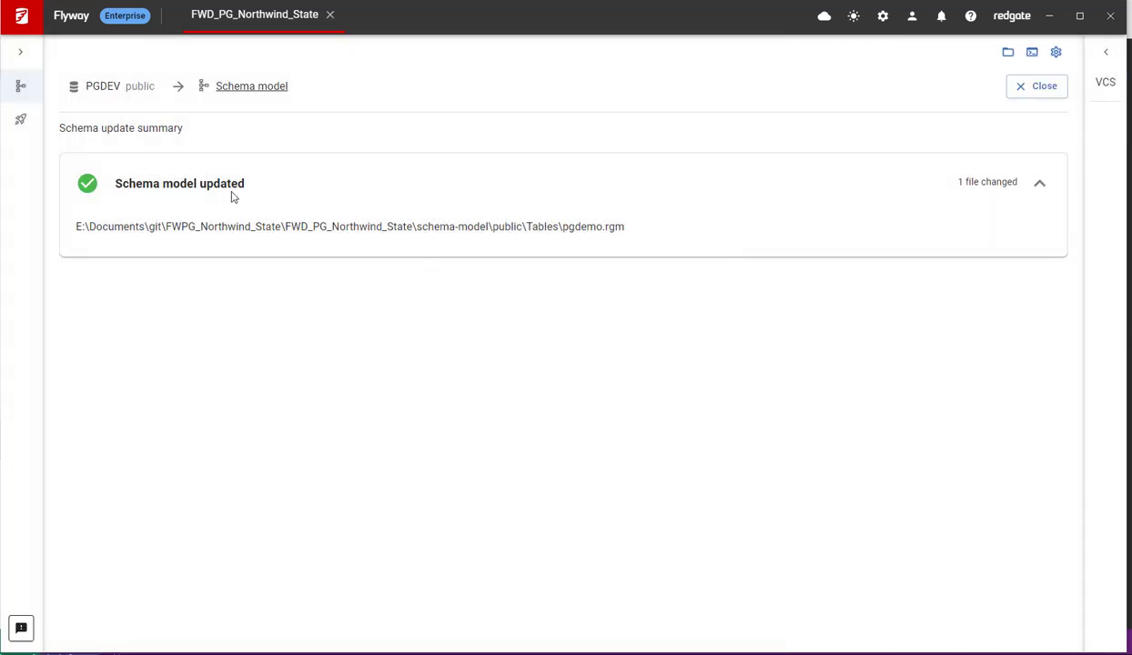
Review the configured target databases and their ports for deployment, and choose pgqa as the target environment
left_click(20, 120)
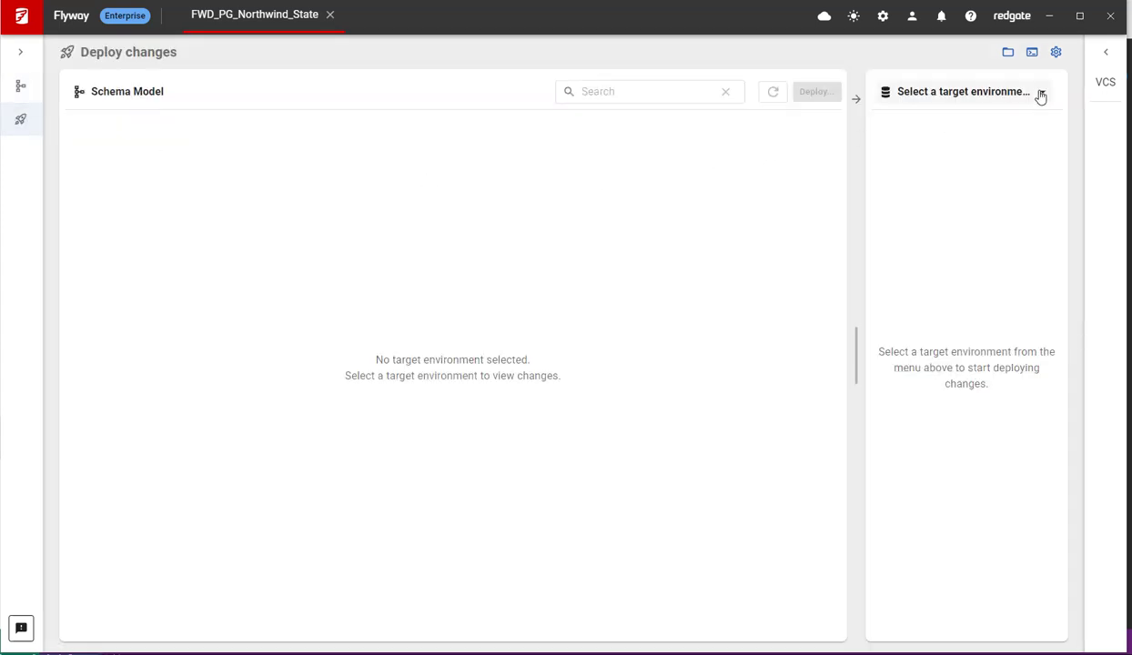
left_click(1010, 92)
left_click(976, 135)
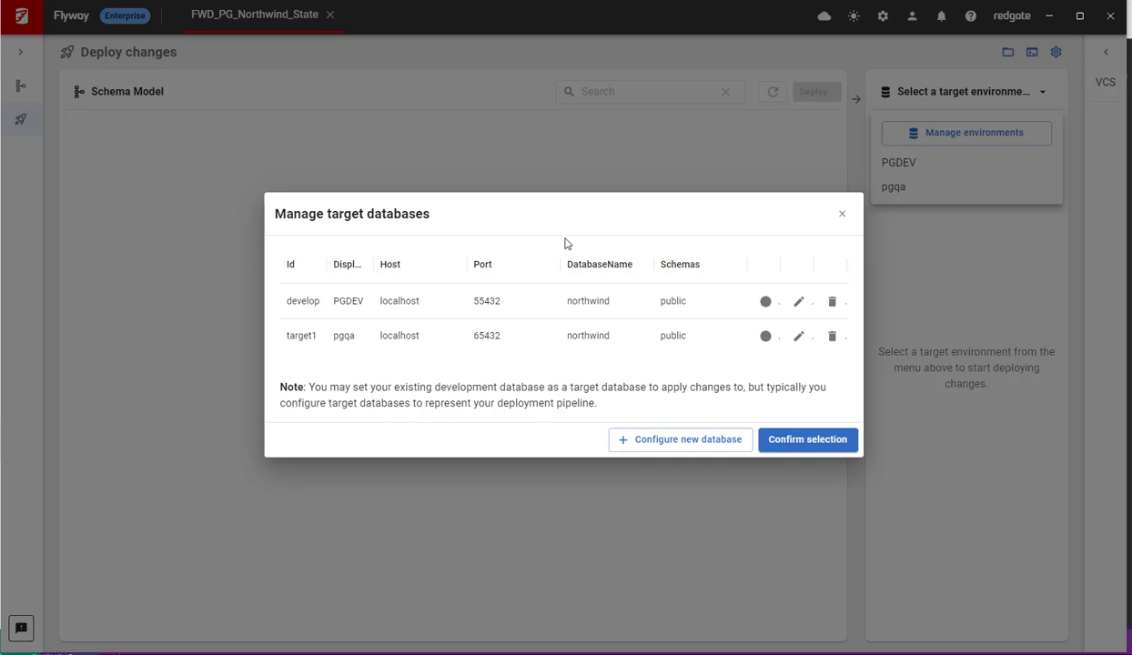
double_click(469, 305)
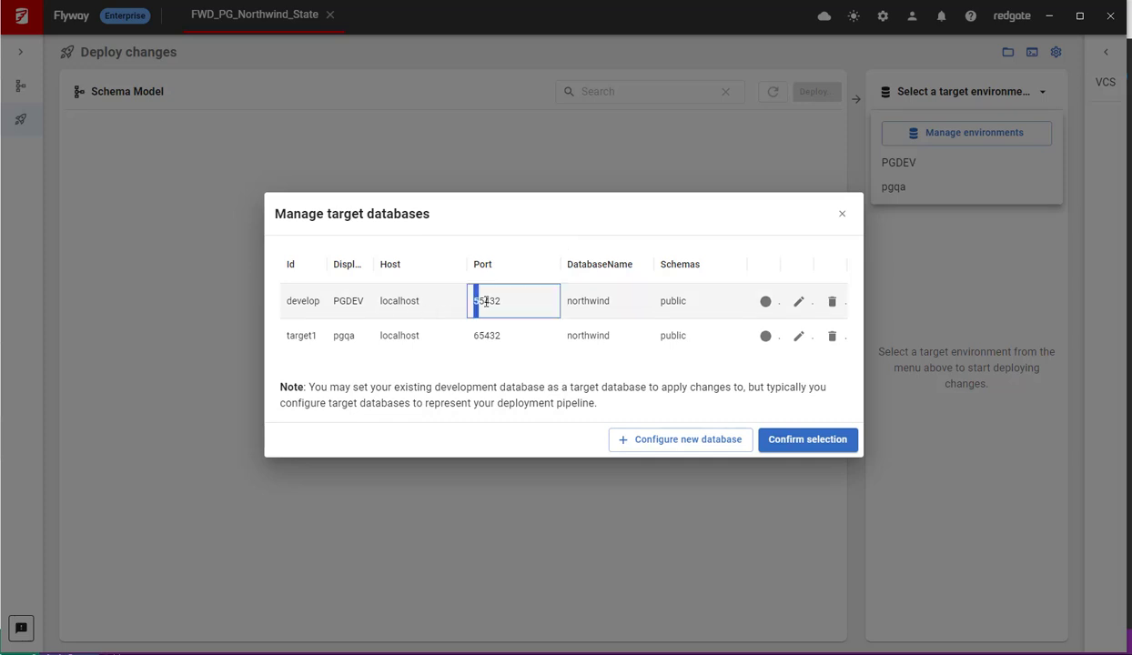
left_click_drag(473, 302, 500, 336)
double_click(475, 335)
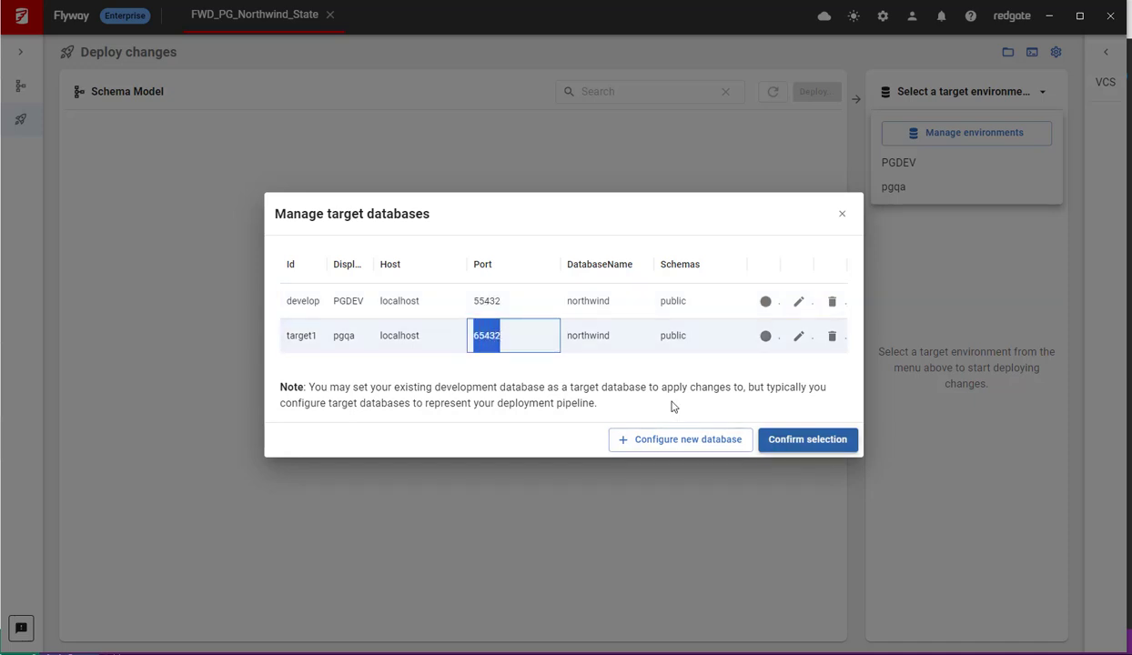
left_click(764, 336)
left_click(792, 440)
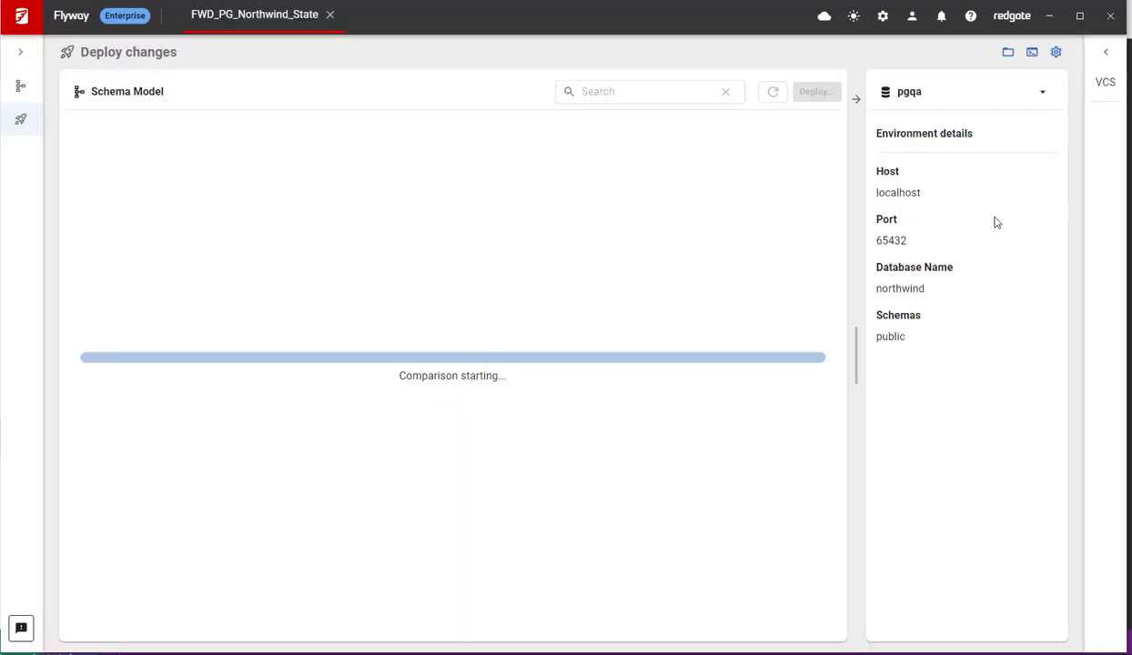
left_click(1045, 92)
left_click(1046, 92)
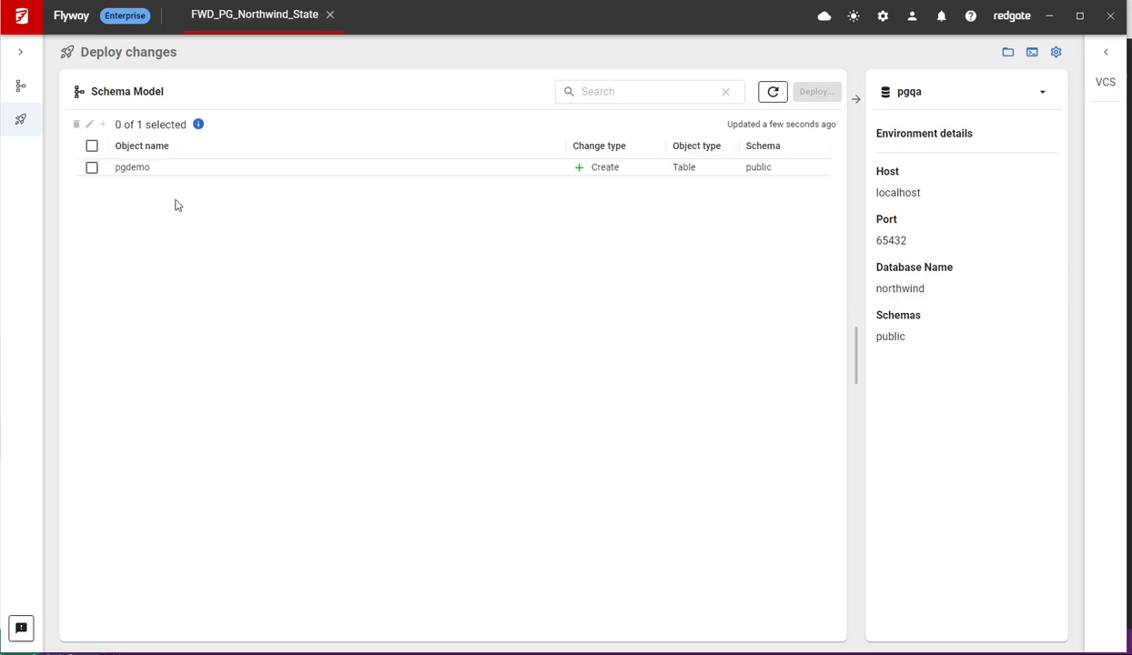
Include the pgdemo table in the deployment and inspect its current and new definitions for pgqa
left_click(92, 169)
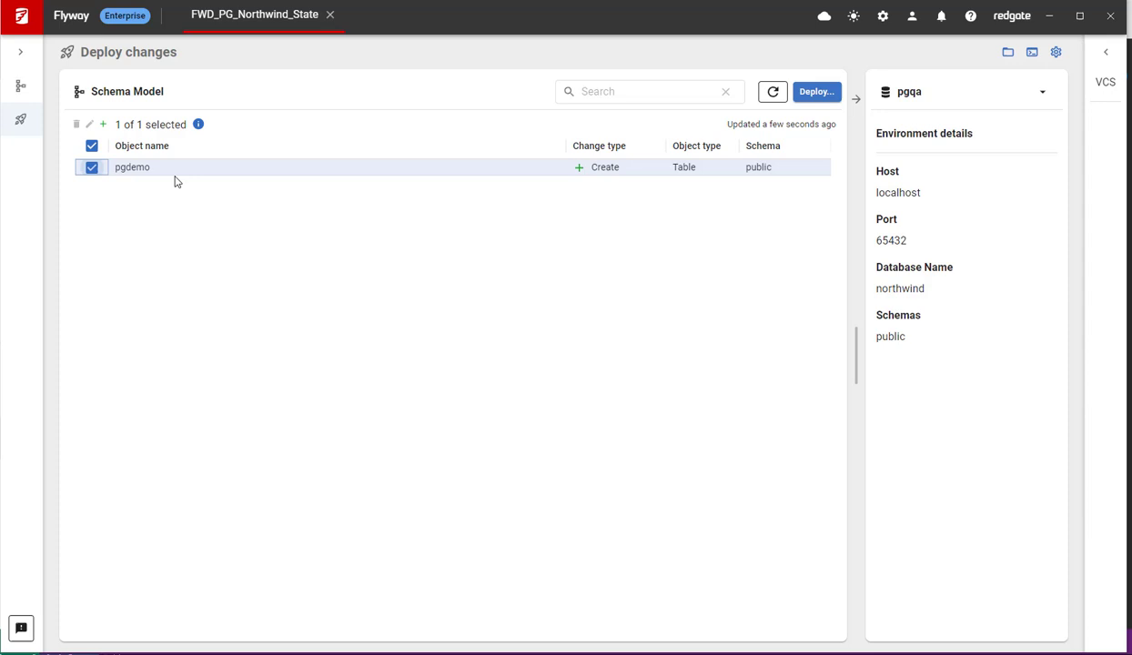
left_click(129, 175)
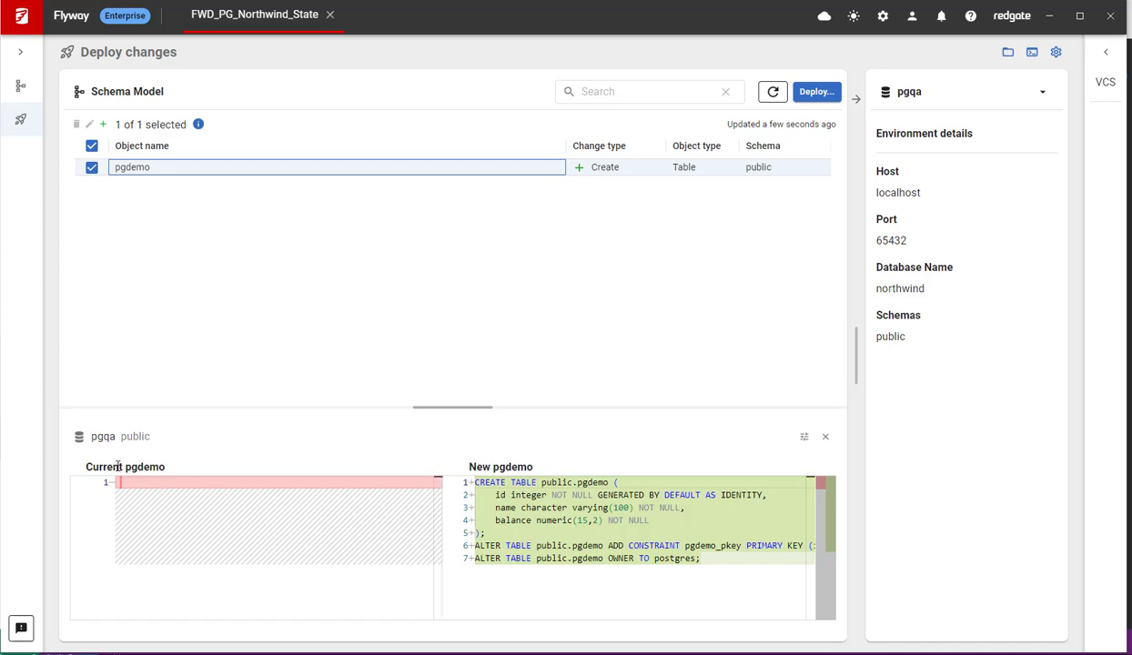
left_click_drag(118, 467, 155, 467)
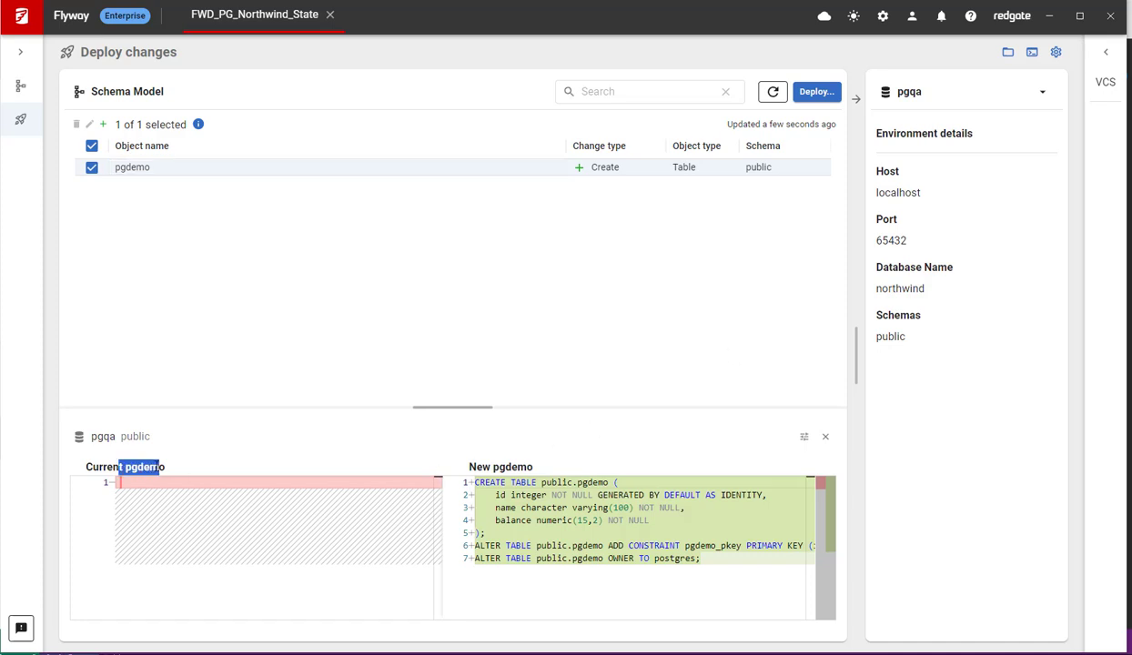
Review the generated deployment script, keep Execute in a transaction chosen, and deploy it to pgqa
left_click(814, 93)
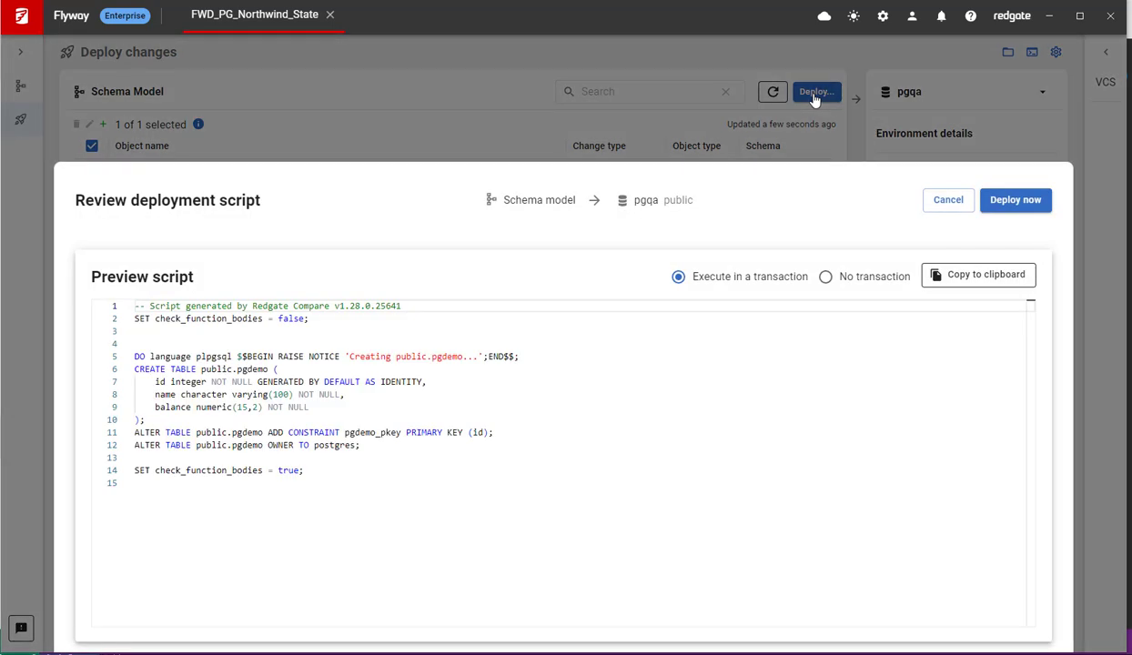
left_click(817, 278)
left_click(677, 276)
left_click_drag(378, 482, 135, 306)
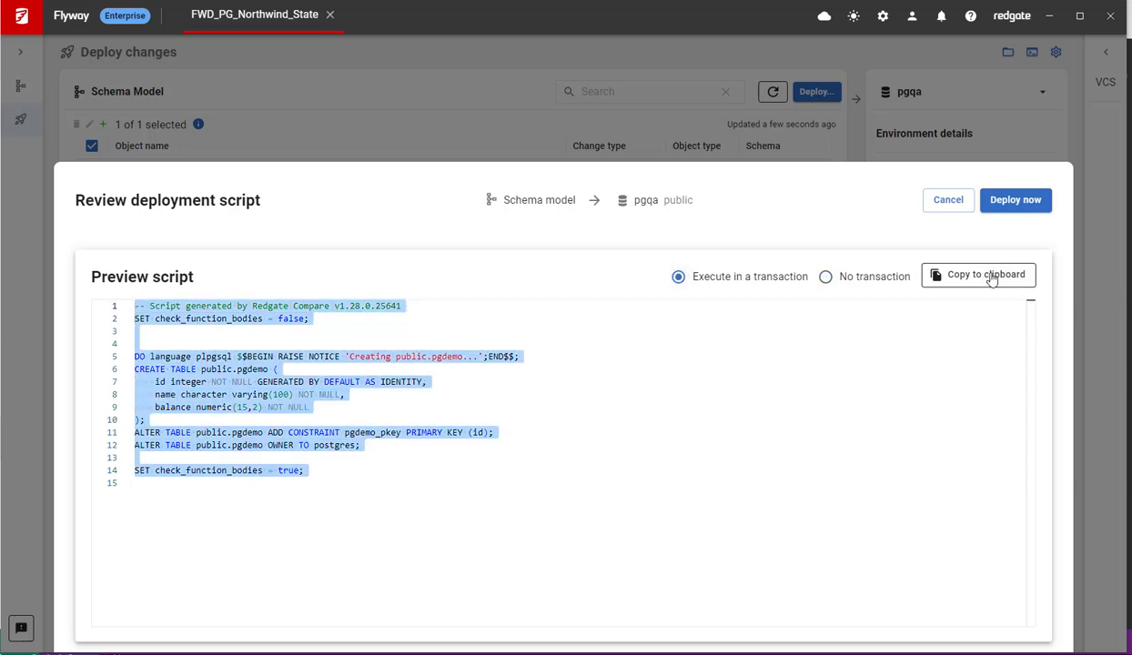
left_click(1031, 207)
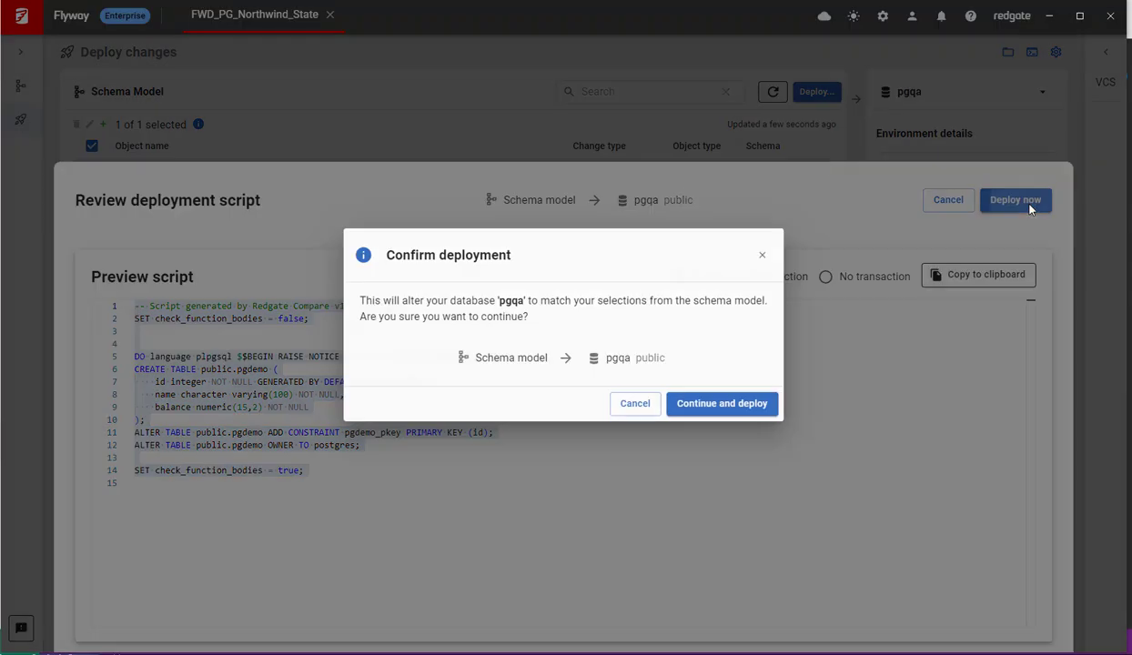
left_click(732, 409)
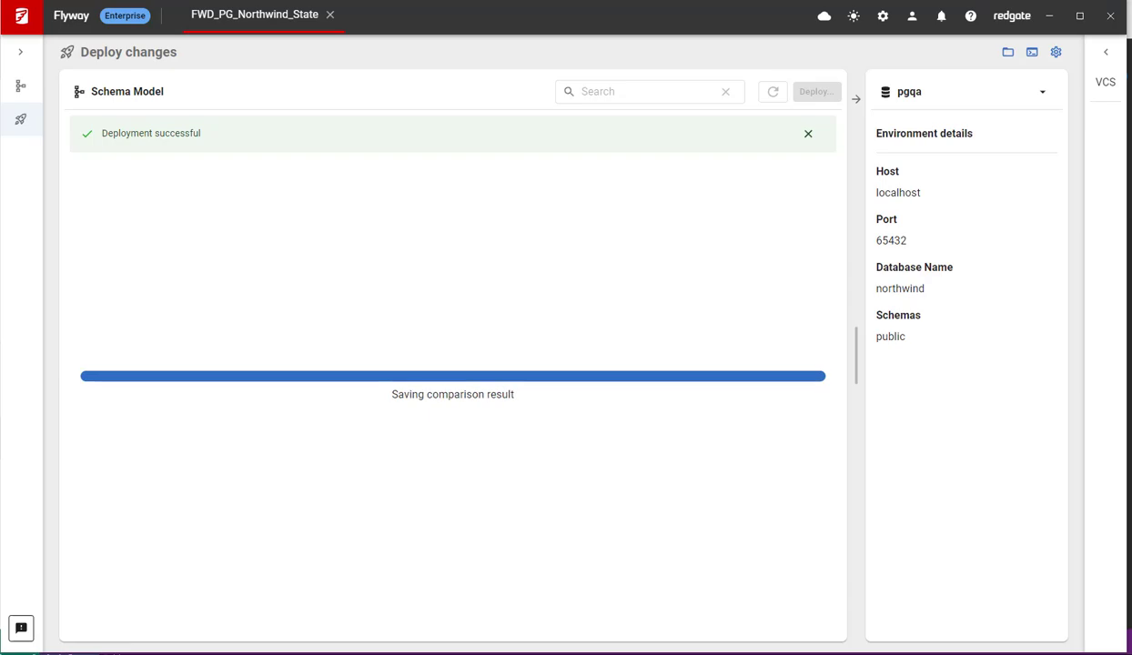
Switch to Visual Studio Code and rerun the select query on public.pgdemo against pgqa
mouse_move(654, 653)
left_click(794, 637)
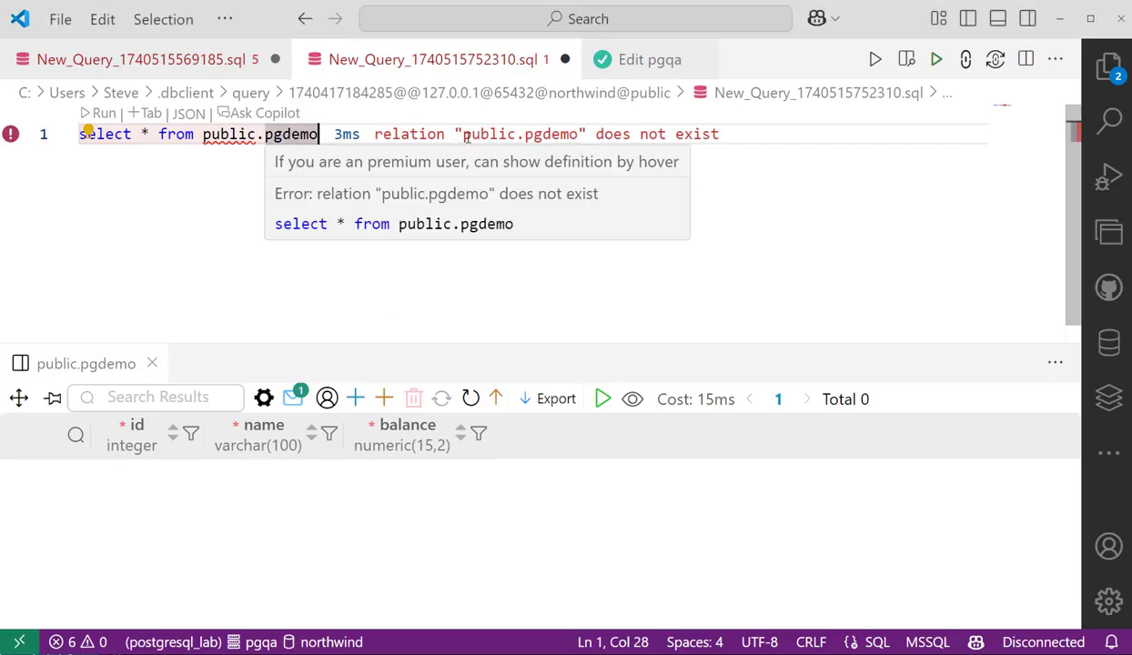
left_click(92, 114)
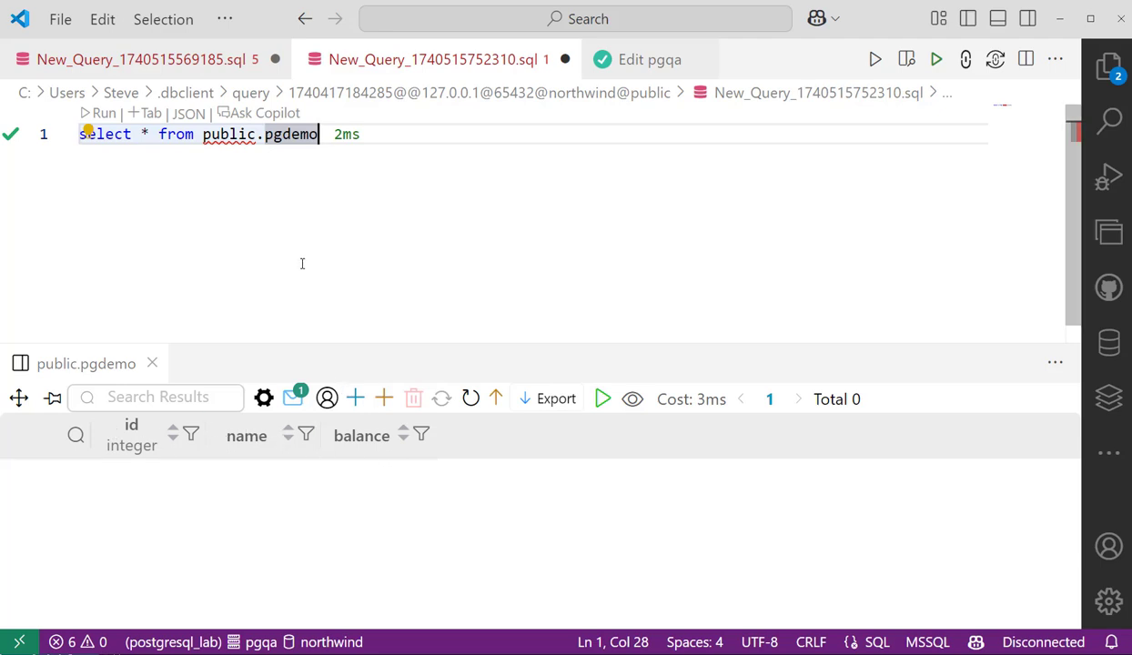
In the pgdev query, change the create table statement's name and run it to create pgdemo2 and pgdemo3
left_click(141, 60)
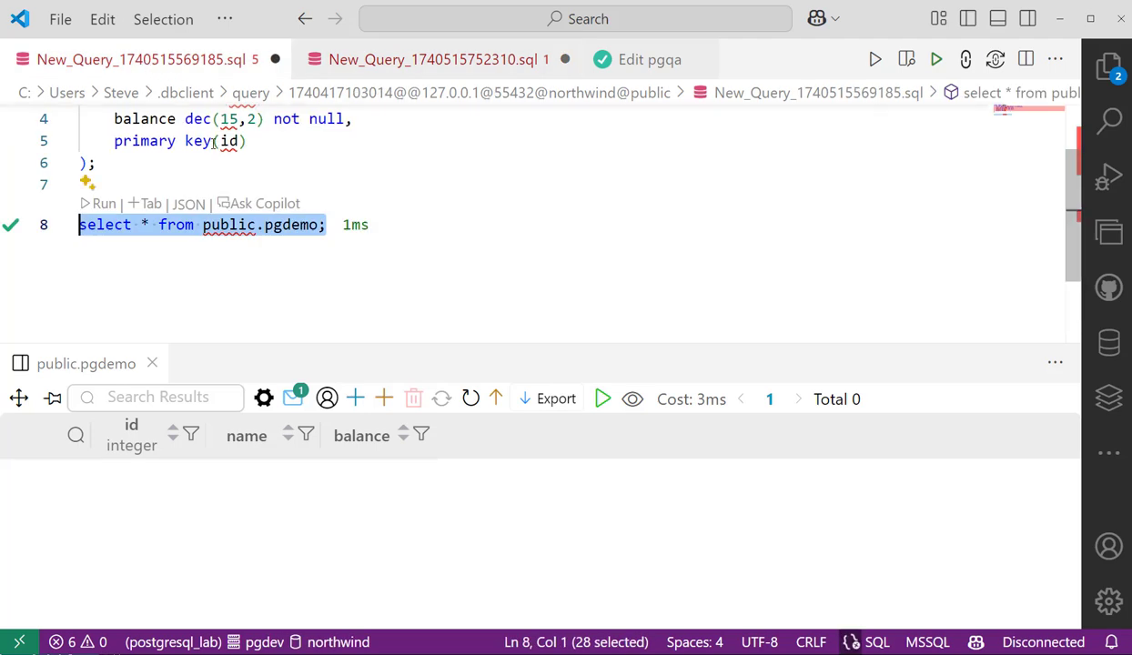
left_click(248, 134)
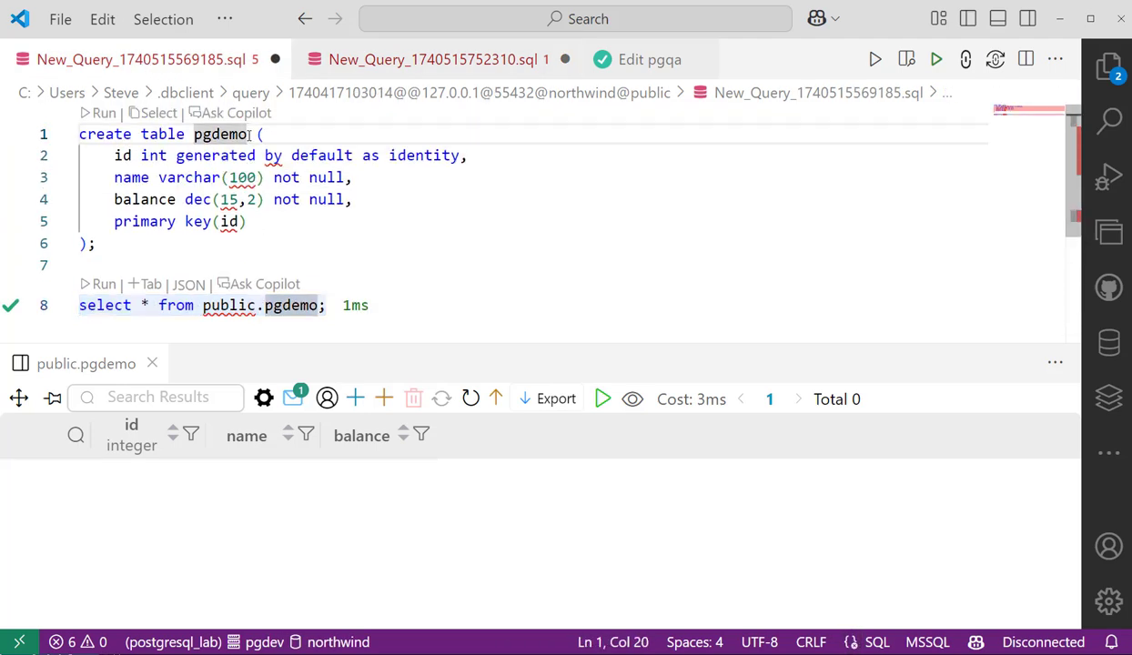
type("2")
left_click(104, 112)
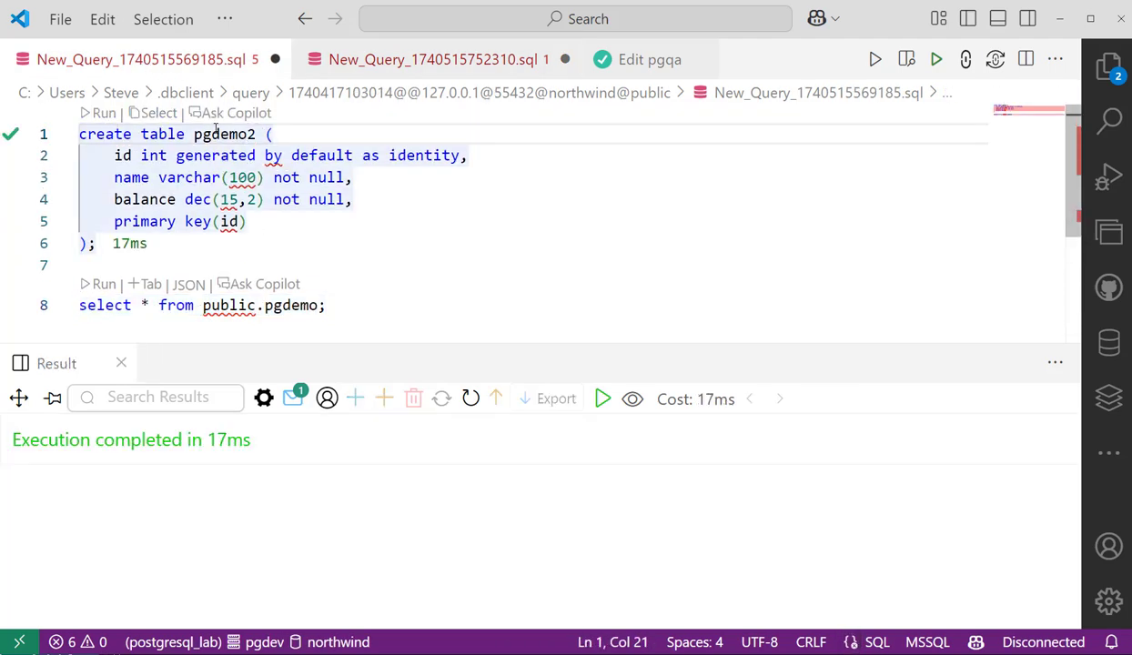
key("BackSpace")
type("3")
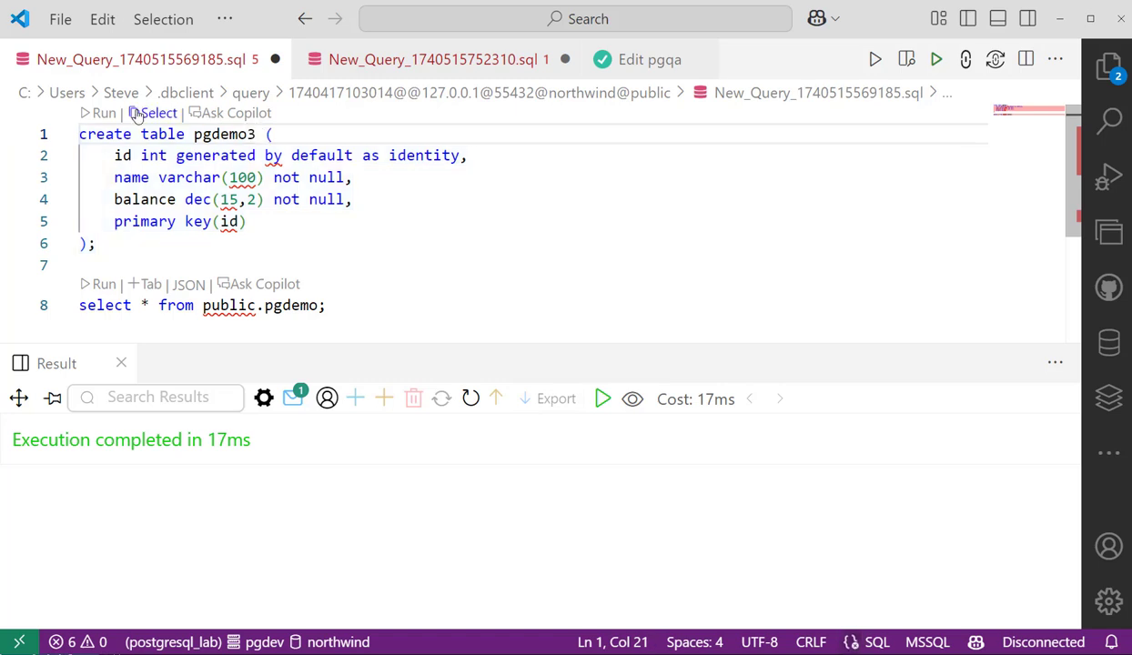
left_click(102, 113)
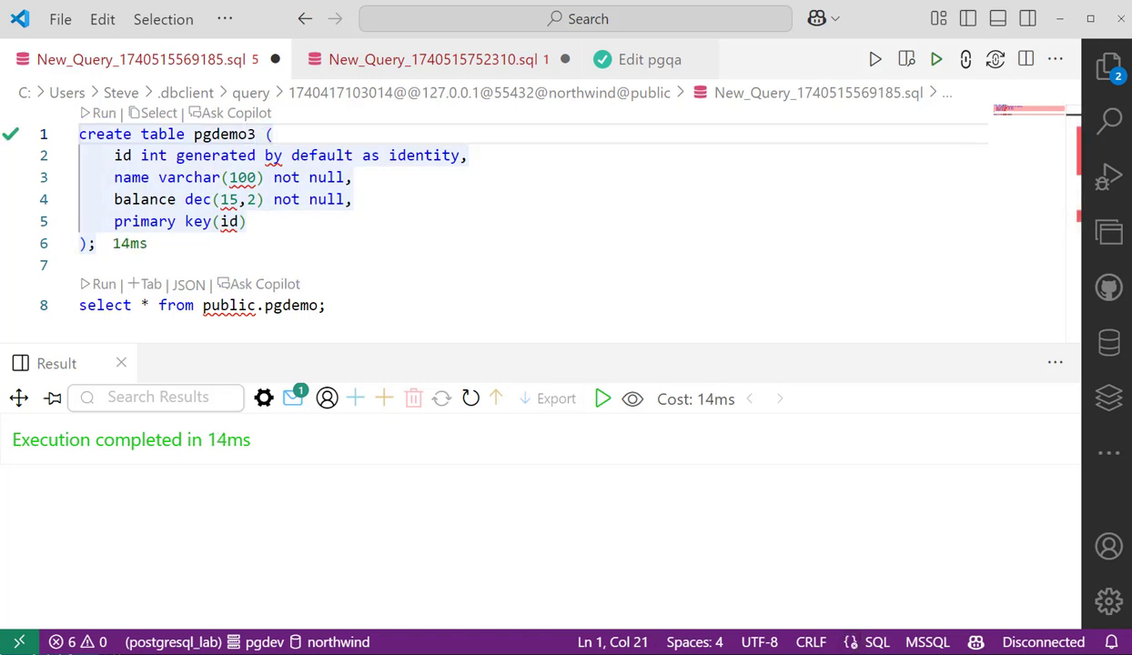
Switch to Flyway, refresh the development database changes and save both pgdemo2 and pgdemo3 to the project
key("alt+Tab")
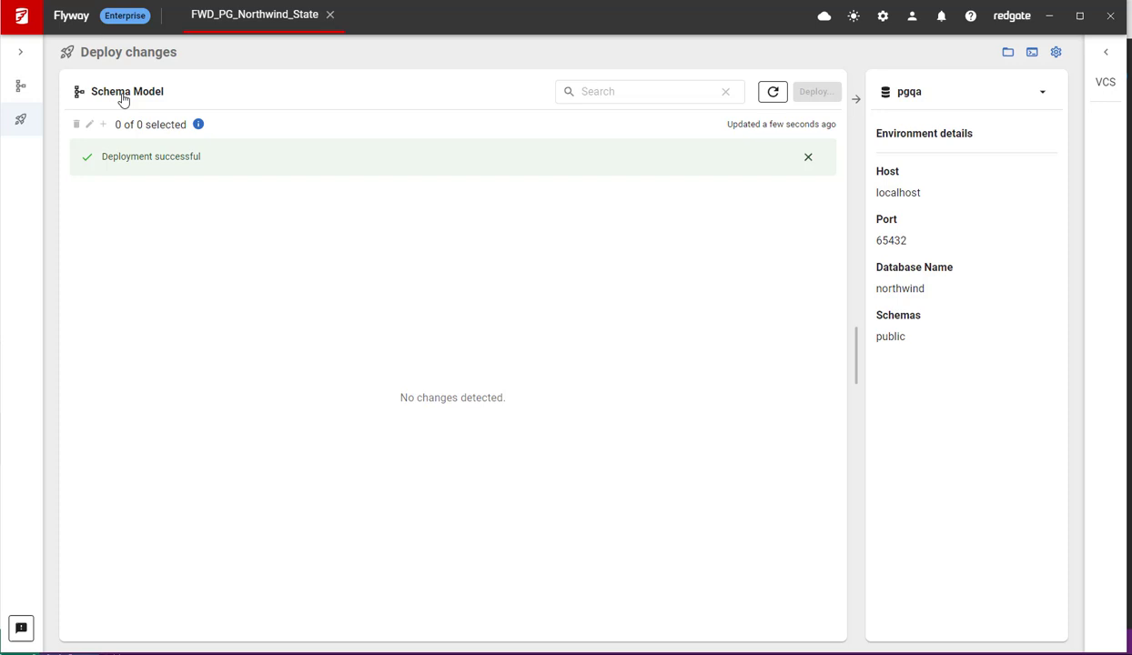
left_click(28, 91)
left_click(1037, 85)
left_click(941, 82)
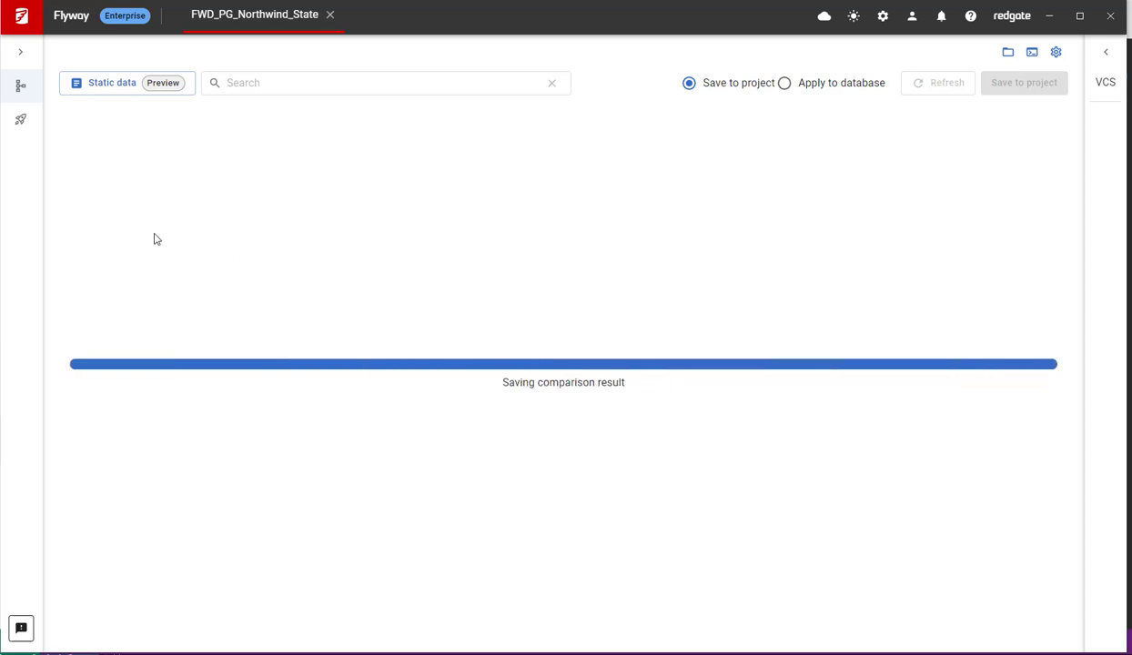
left_click(81, 138)
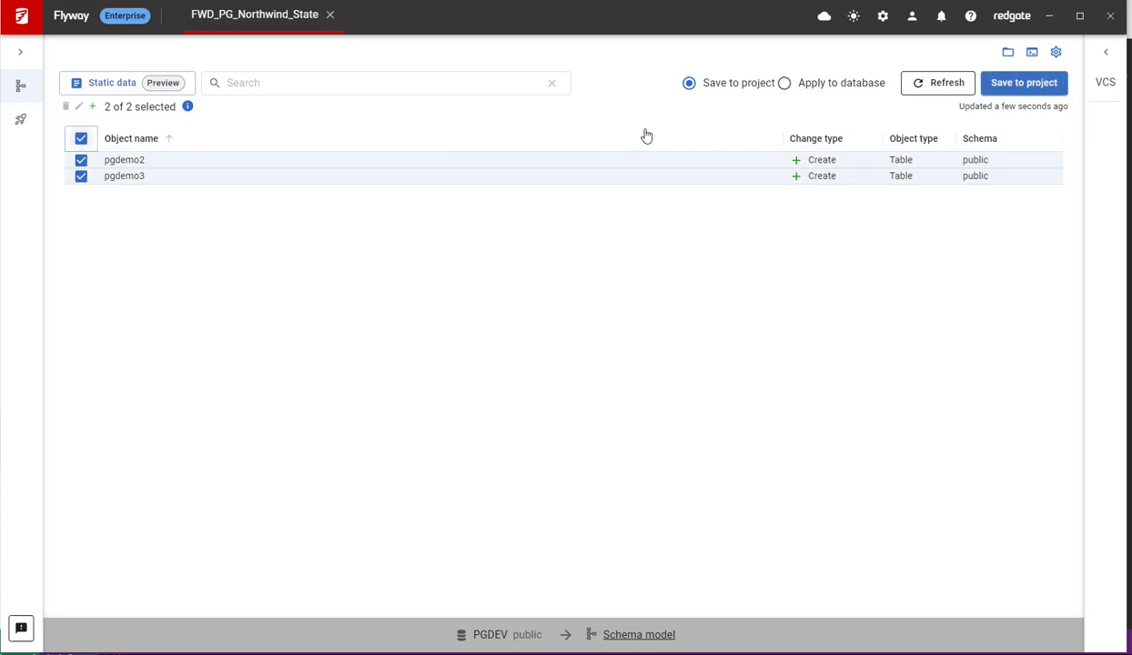
left_click(1029, 82)
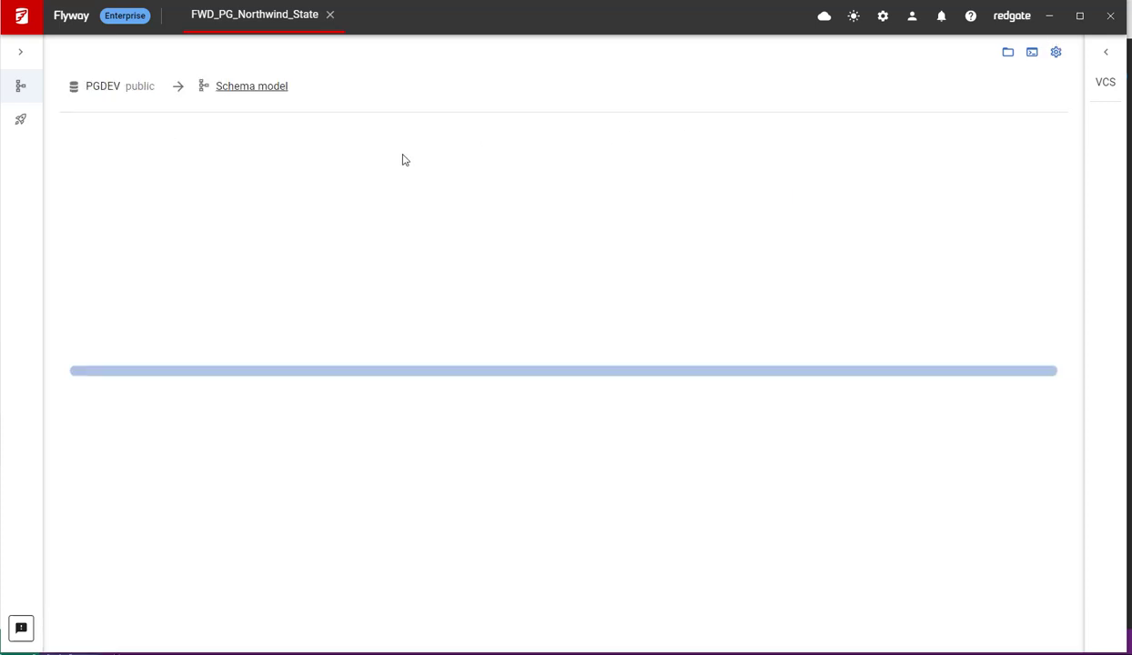
Include pgdemo3 in the pgqa deployment, preview the script for that table alone and back out without deploying
left_click(19, 122)
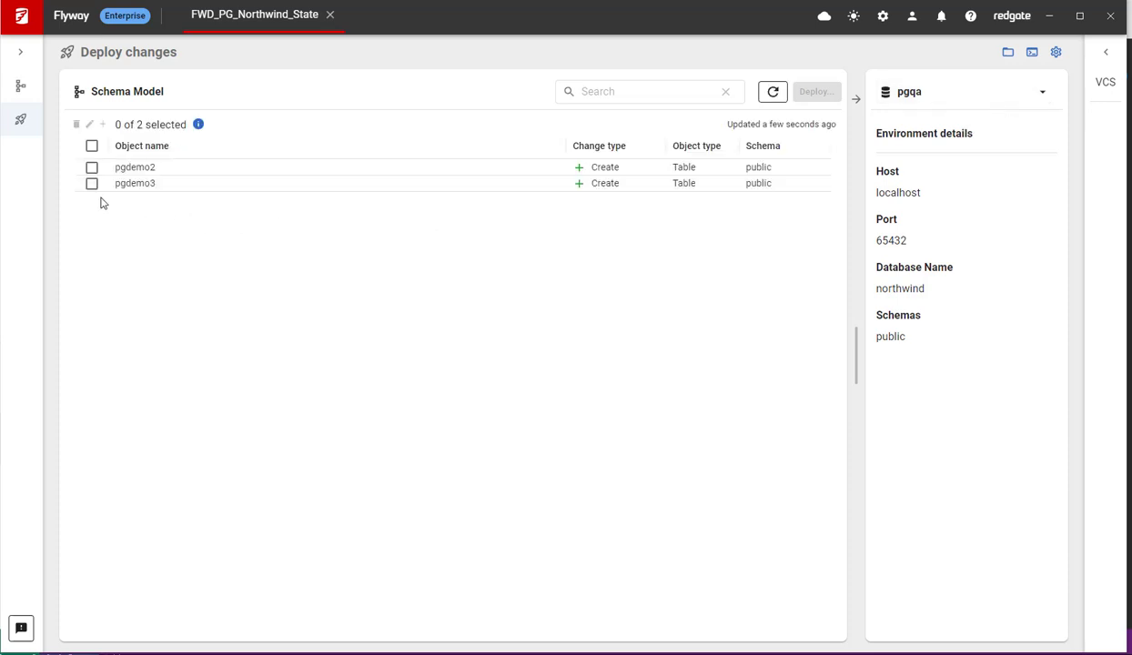
left_click(91, 183)
left_click(815, 92)
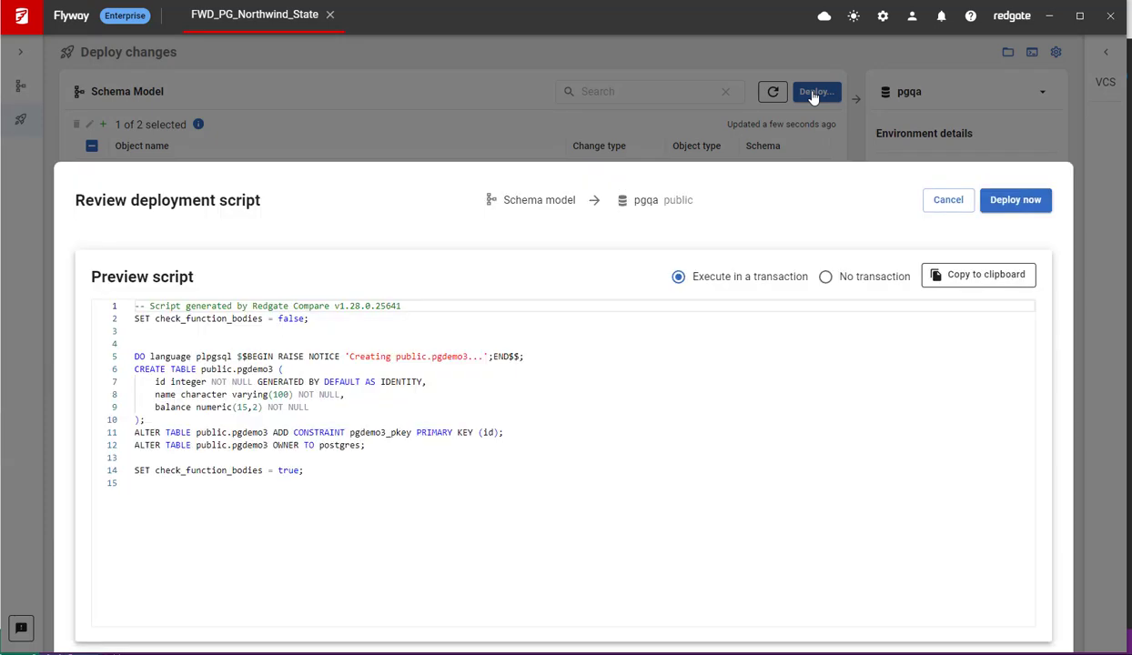
left_click(948, 200)
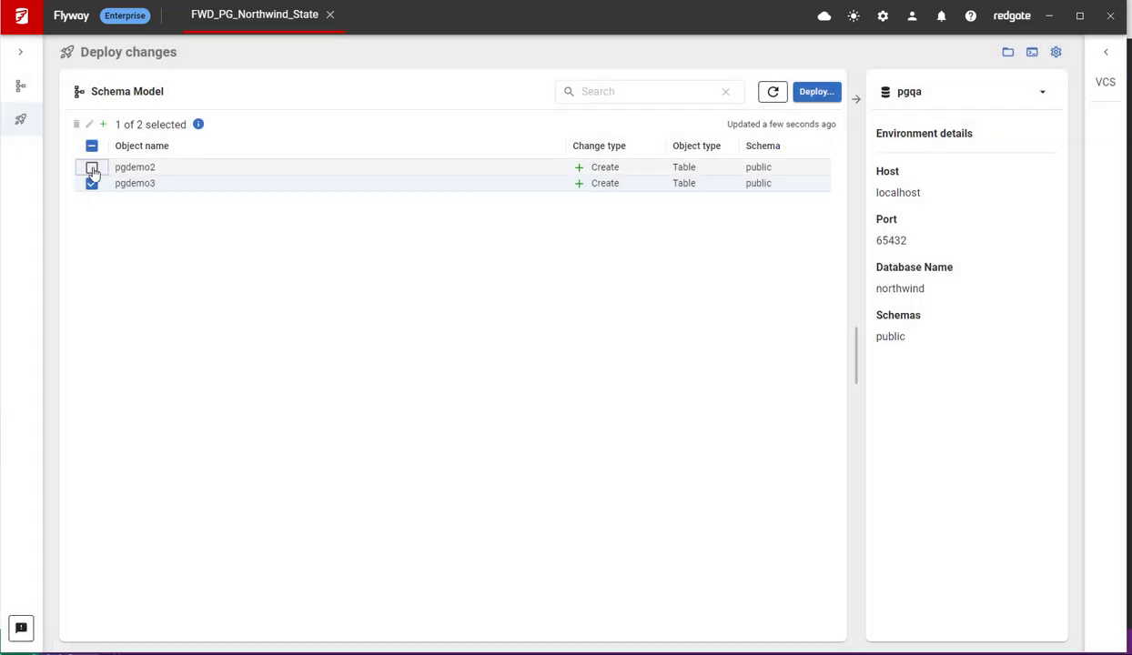
Add pgdemo2 to the deployment selection, review the combined script and deploy both tables to pgqa
left_click(91, 167)
left_click(817, 92)
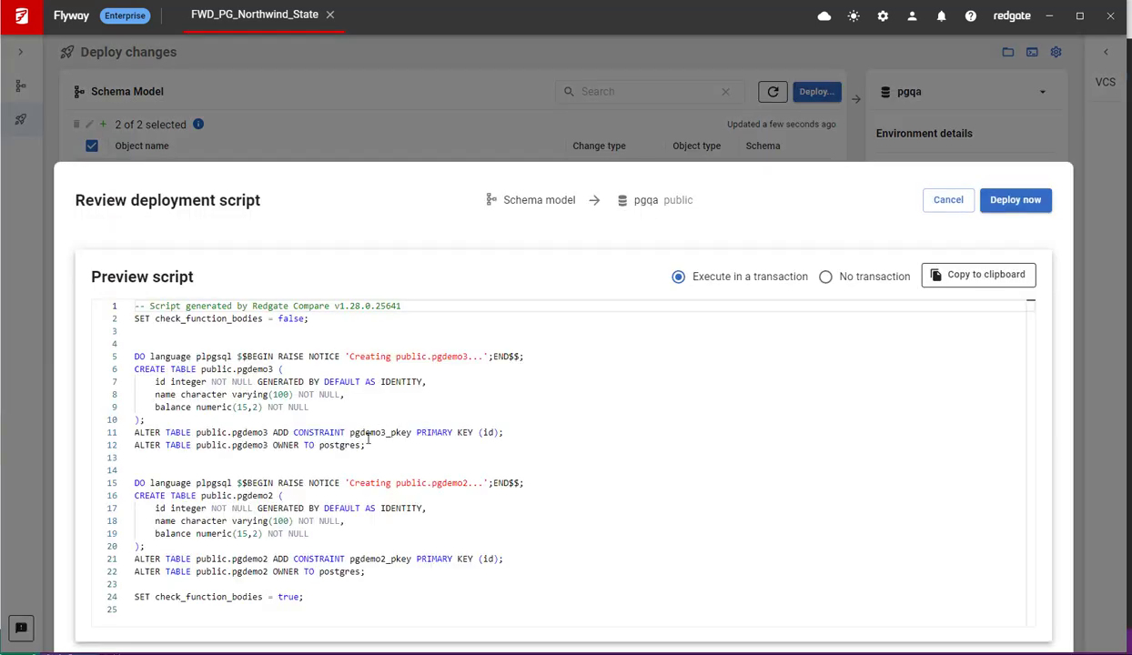
left_click(1014, 202)
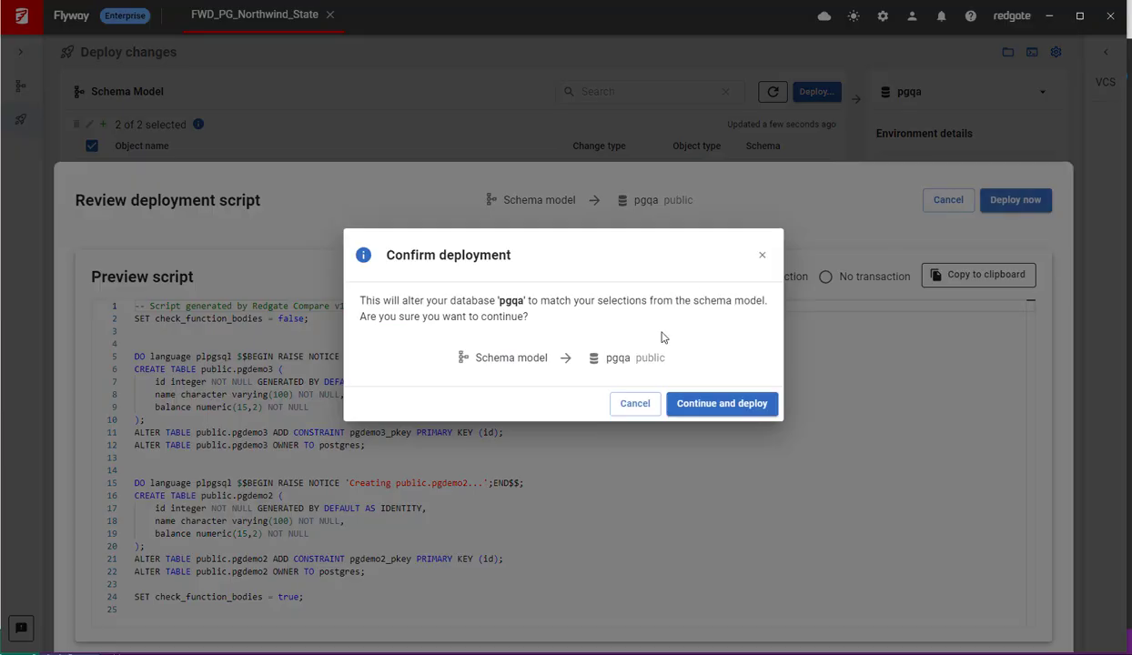
left_click(695, 405)
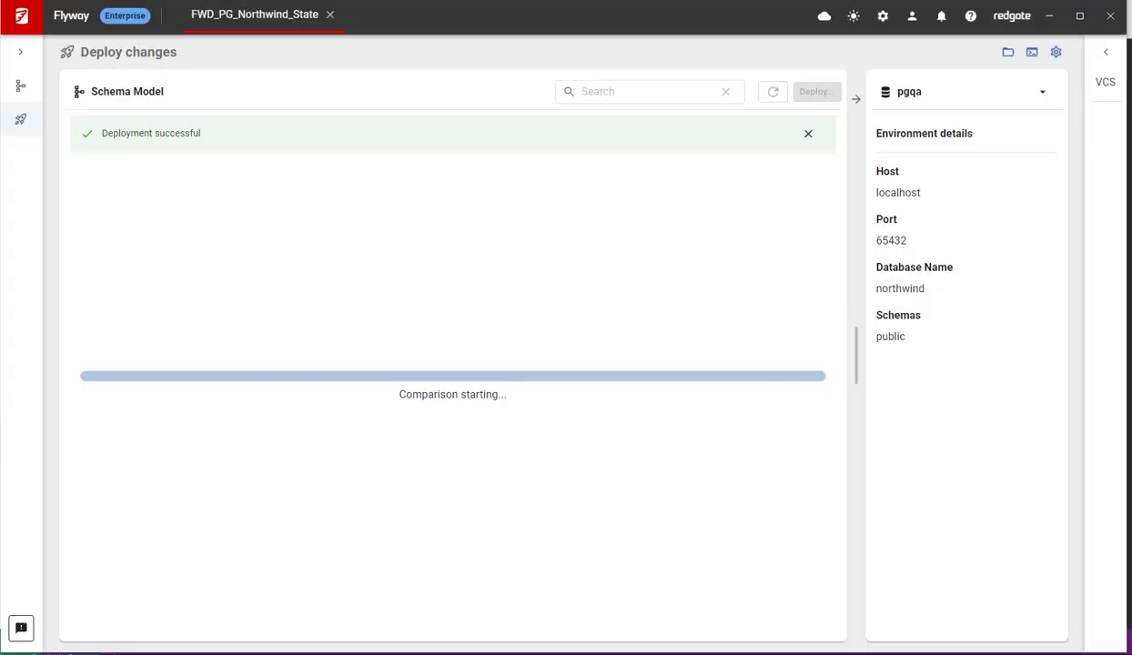
Switch to Visual Studio Code and rewrite the pgqa query as two select * statements, one for public.pgdemo2 and one for public.pgdemo3
left_click(804, 637)
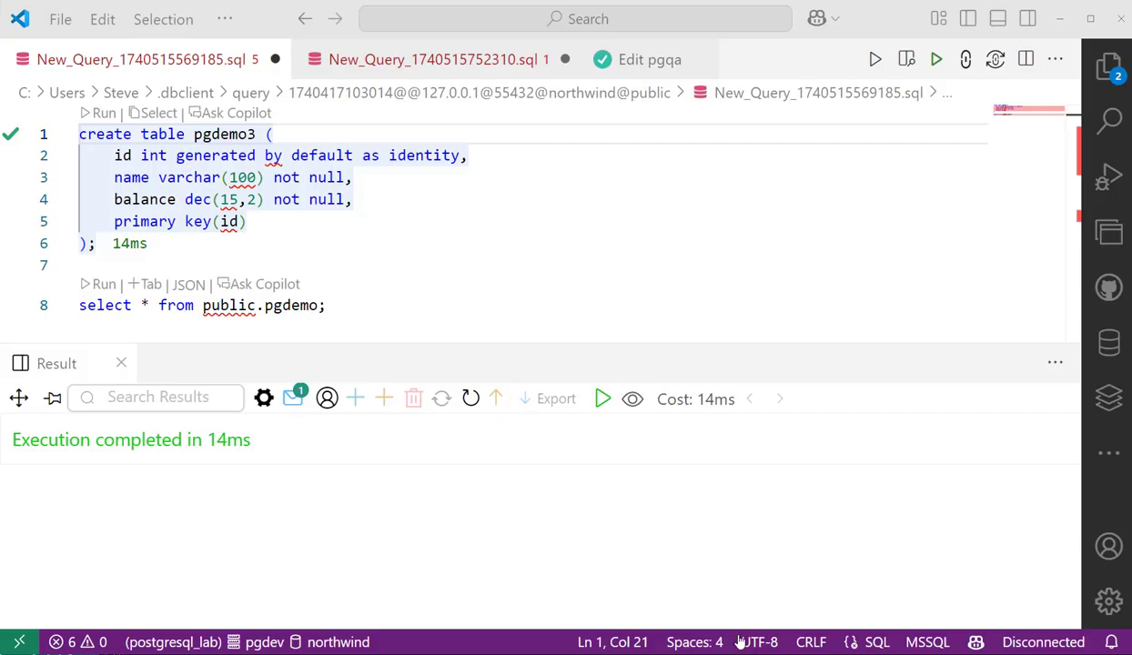
left_click(331, 63)
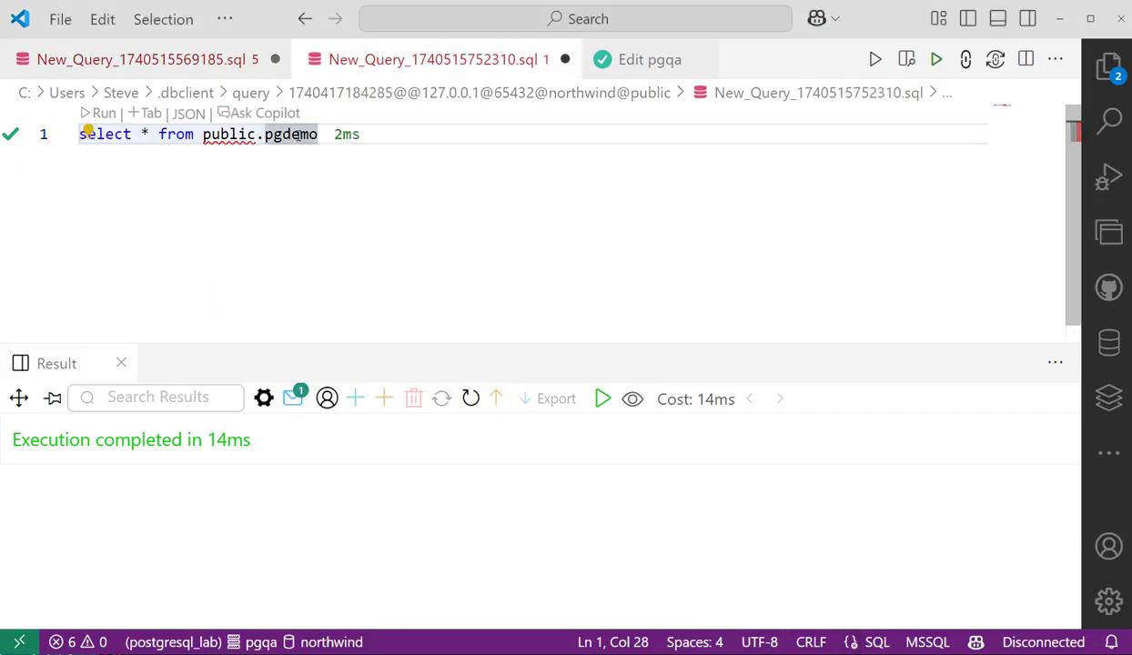
type("2")
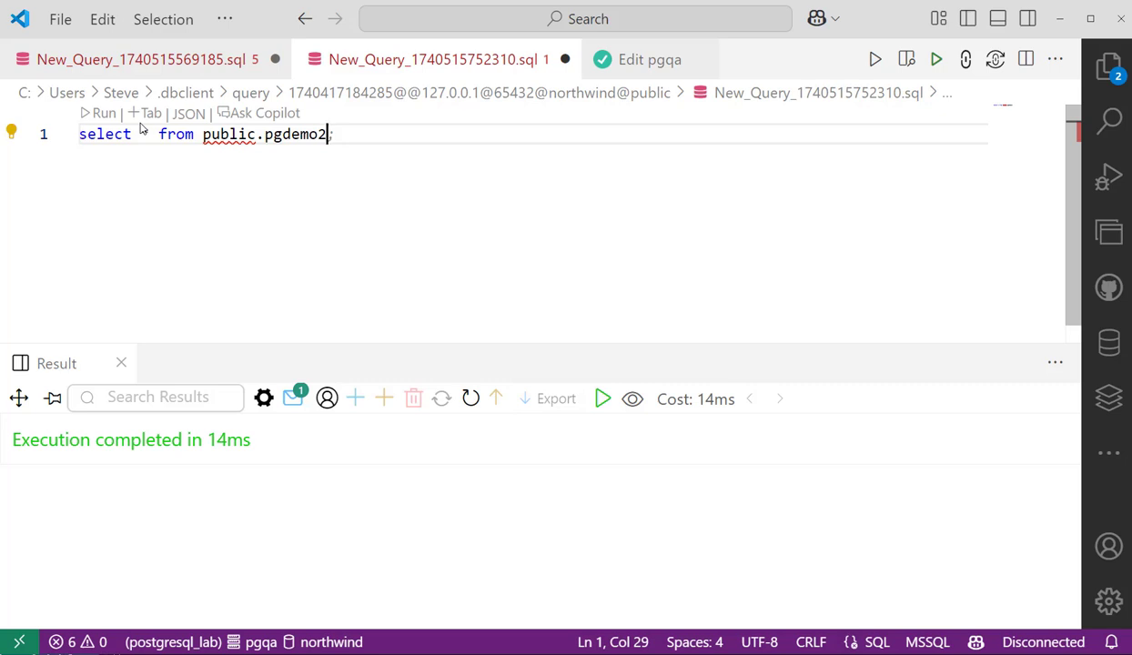
key("shift+Home")
key("ctrl+c")
key("End")
key("Return")
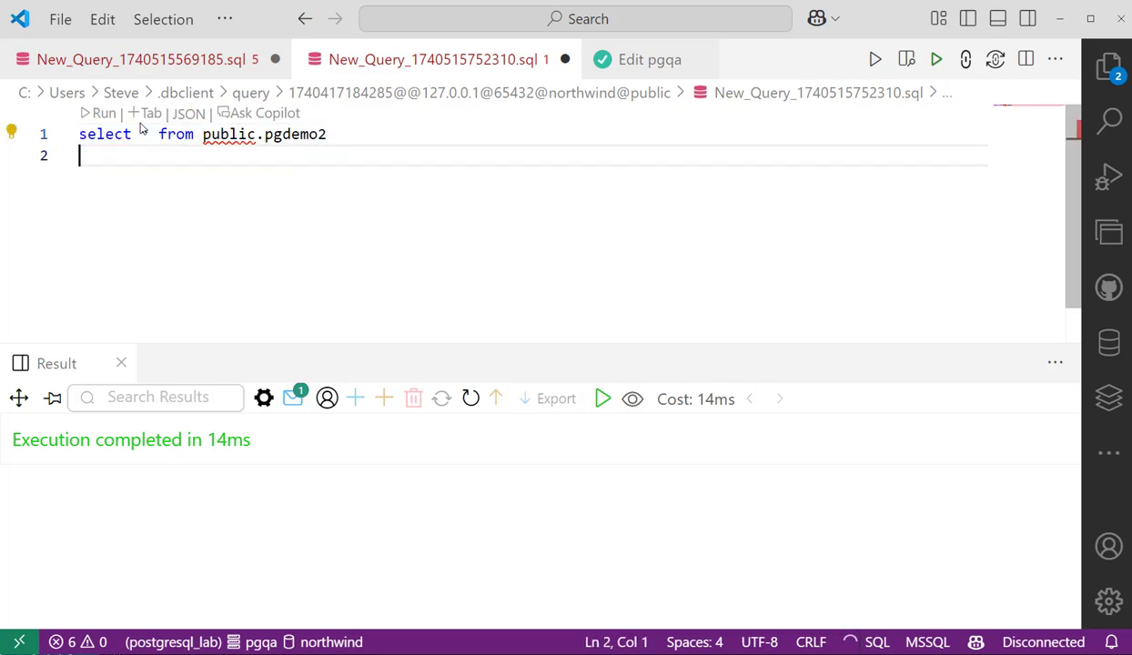
key("ctrl+v")
key("BackSpace")
type("3")
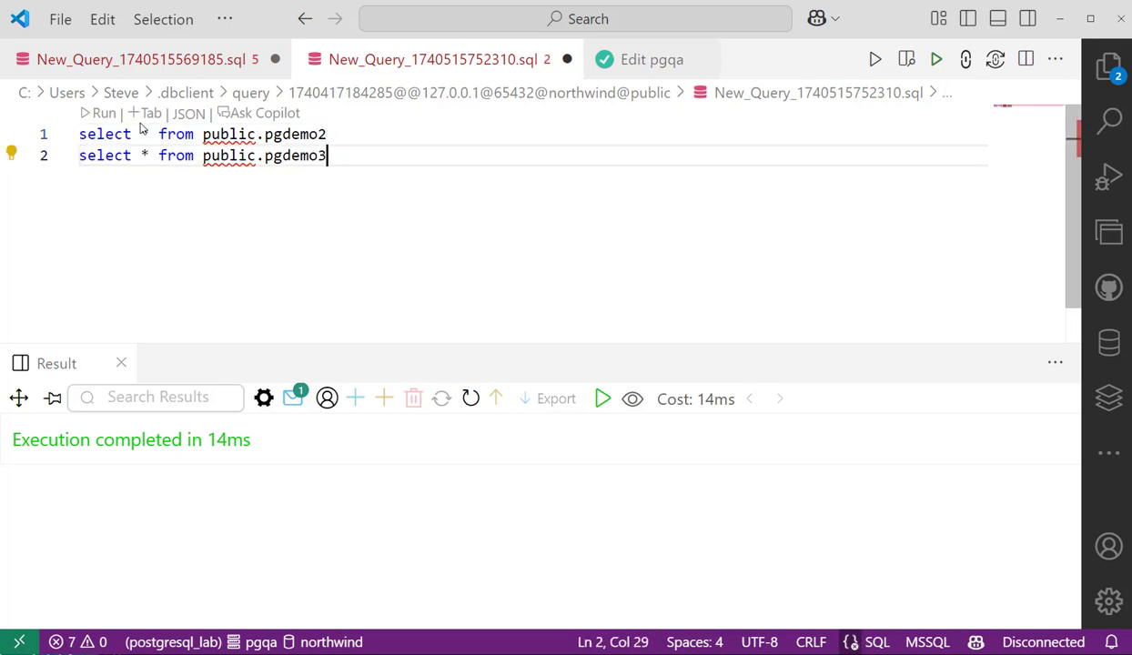
type(";")
key("Up")
type(";")
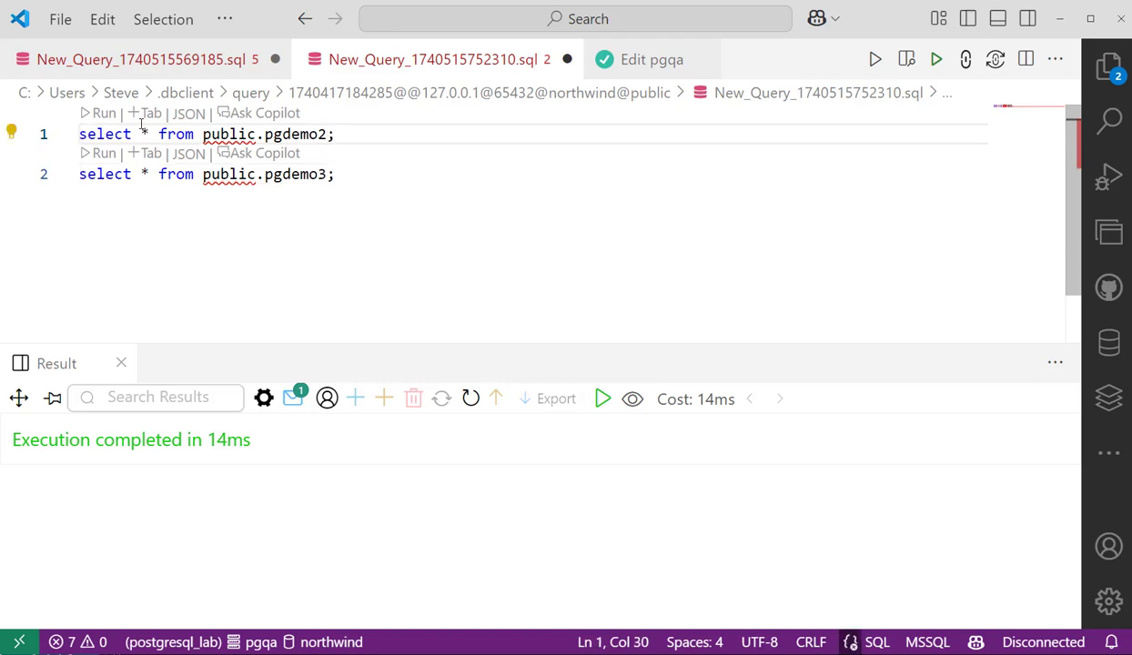
Run the pgdemo2 and pgdemo3 select statements individually against pgqa, and try executing the whole query file
left_click(93, 114)
left_click(105, 153)
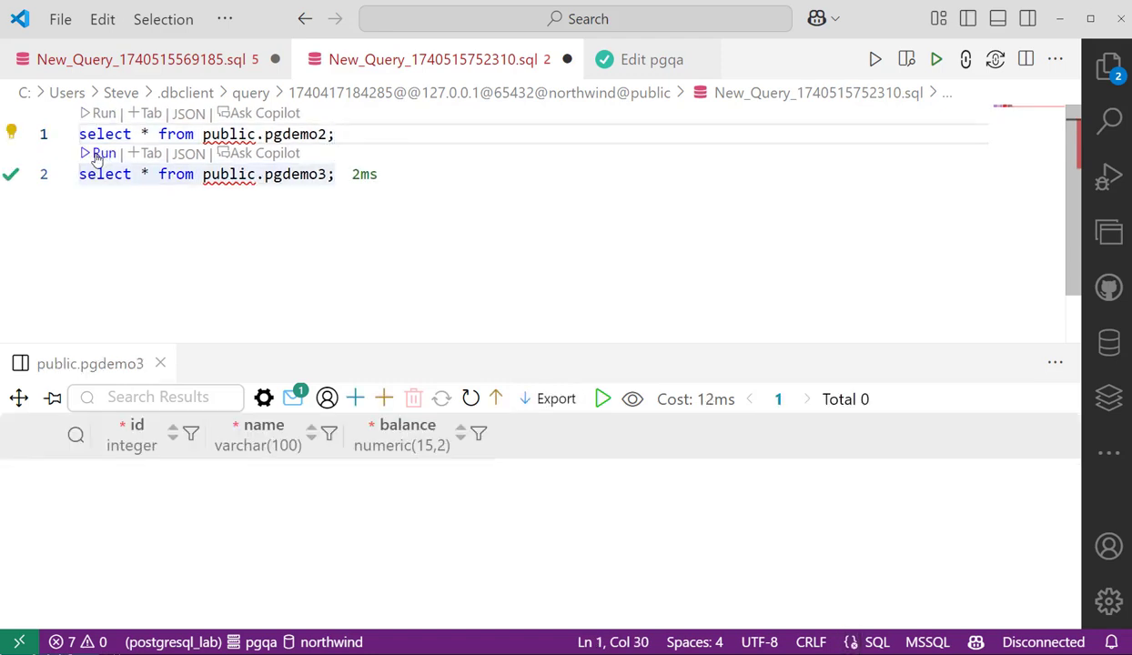
left_click(936, 59)
left_click(259, 204)
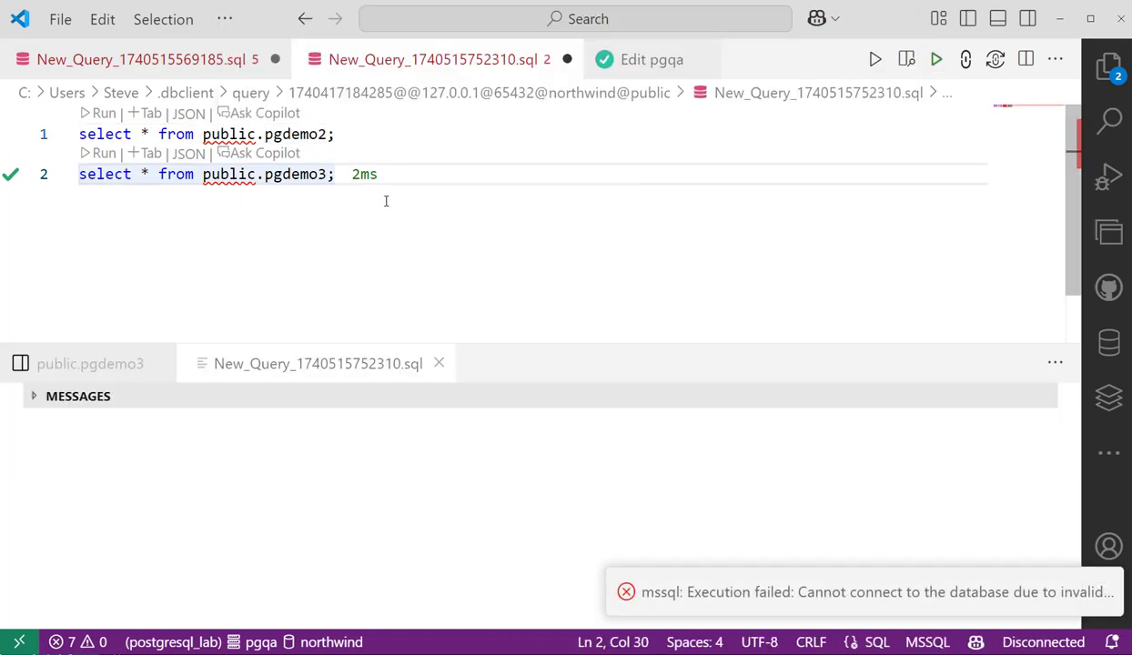
Run both select statements together as one selection and view the results for pgdemo2 and pgdemo3
key("shift+Up")
key("shift+Home")
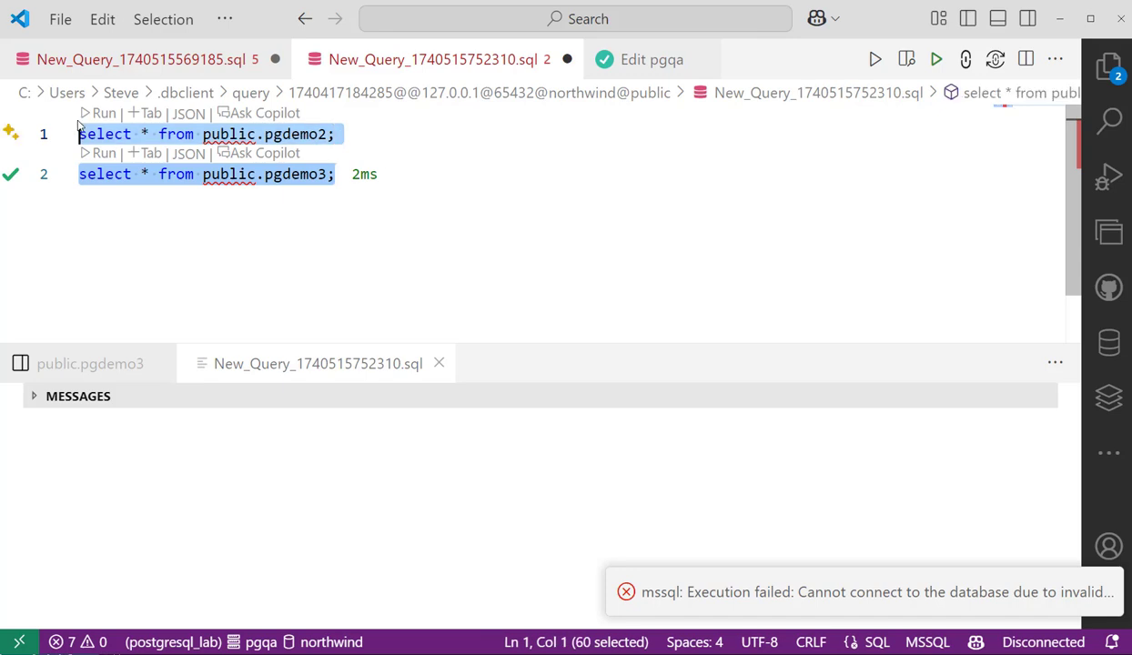
left_click(872, 60)
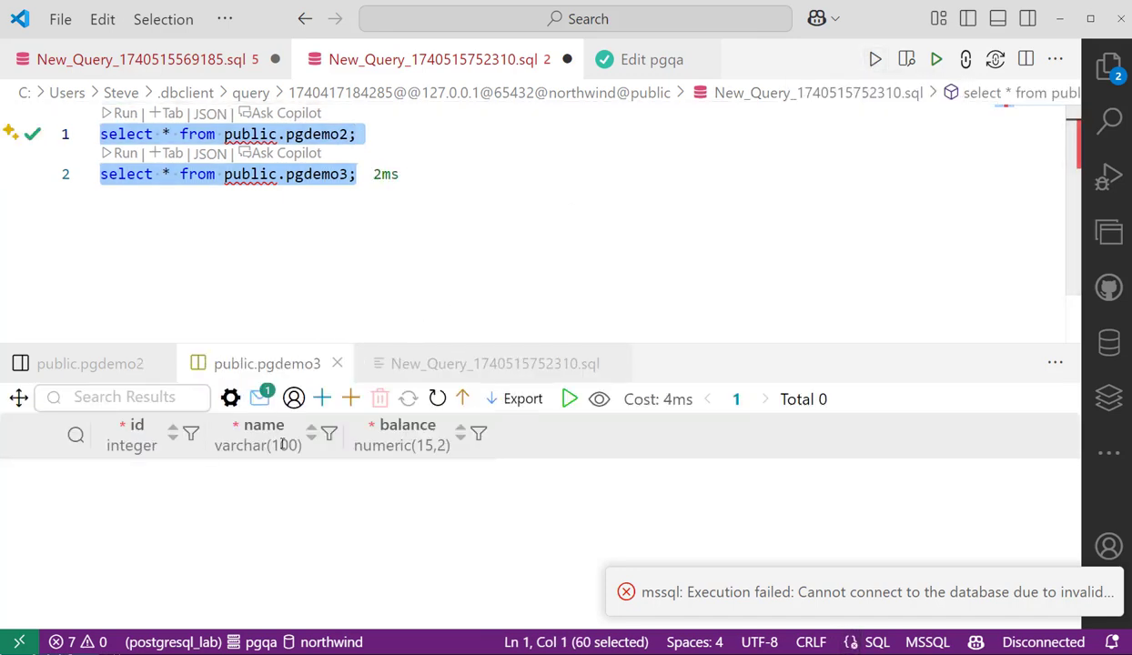
left_click(101, 363)
left_click(226, 365)
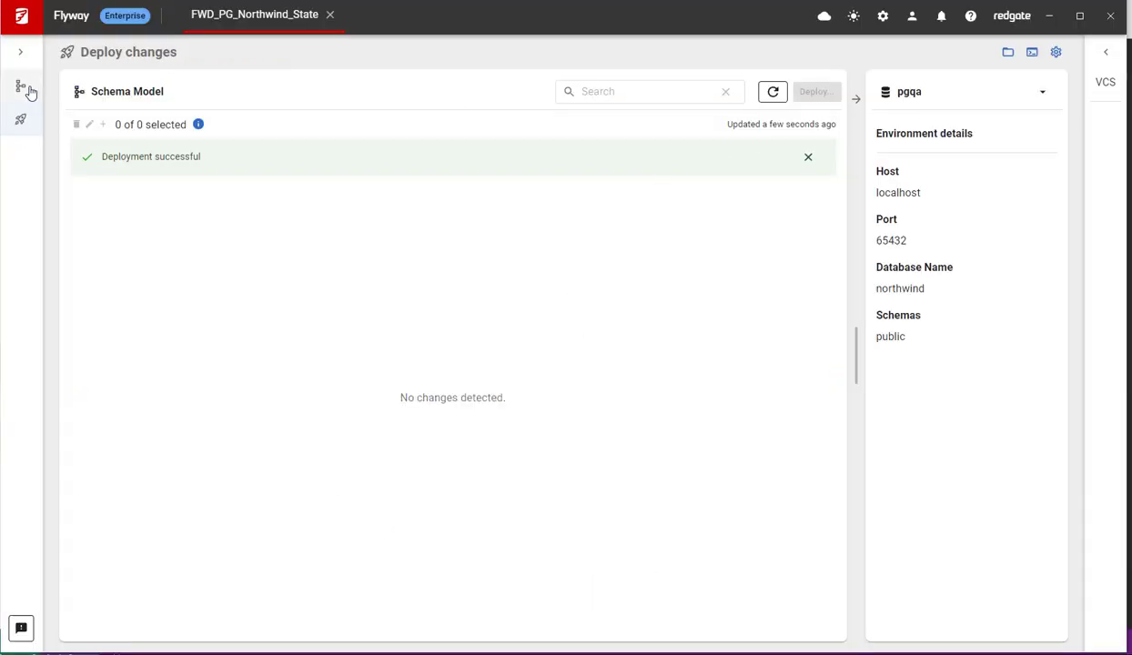
Switch to Flyway and check the schema model for development database changes not yet saved to the project
left_click(21, 87)
left_click(1038, 87)
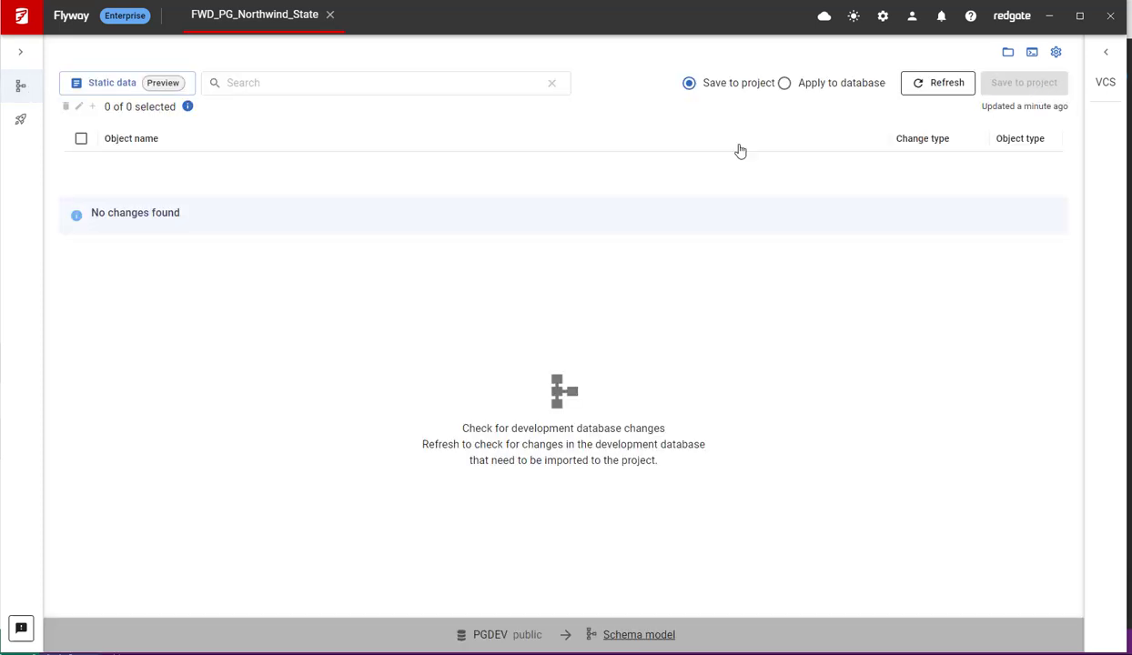